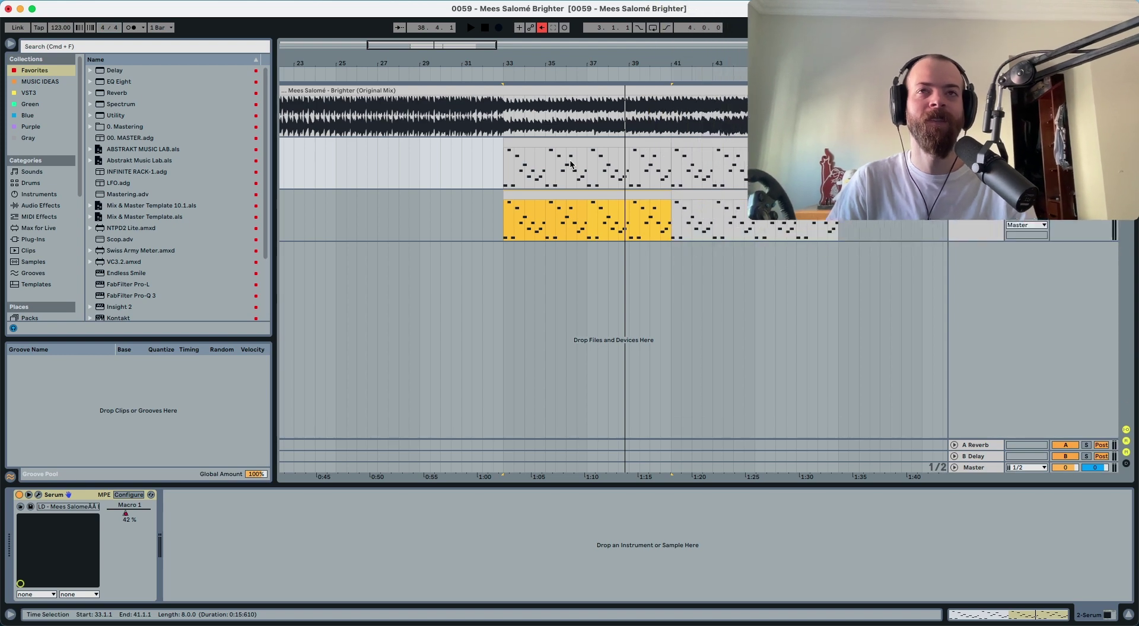
Play back the lead section starting at bar 33 to hear the reference sound.
key(space)
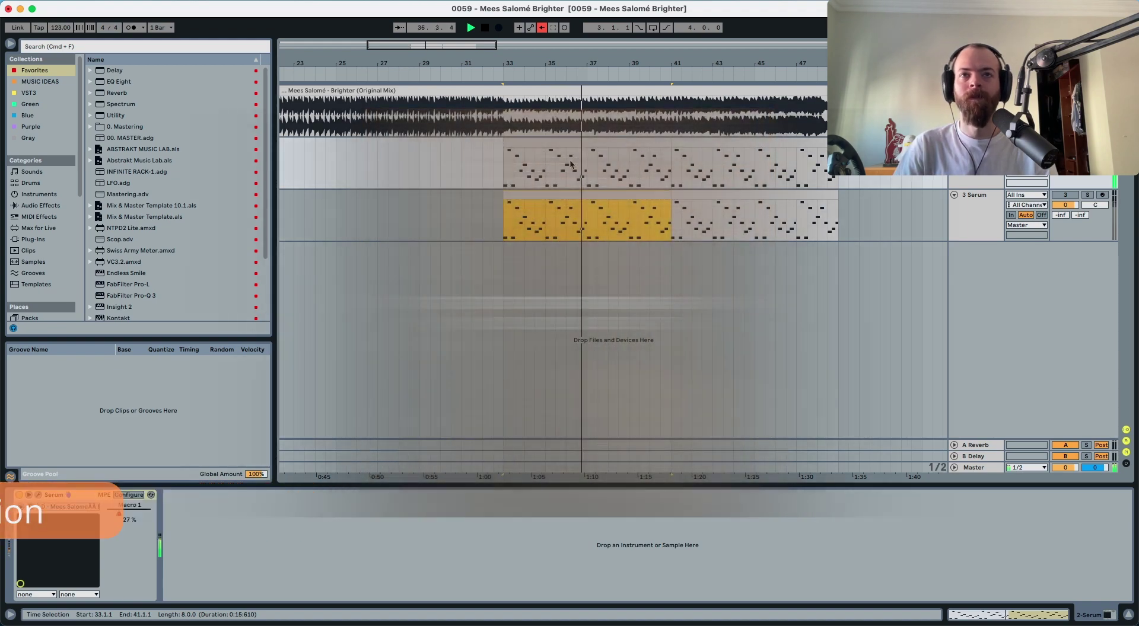
key(space)
click(620, 77)
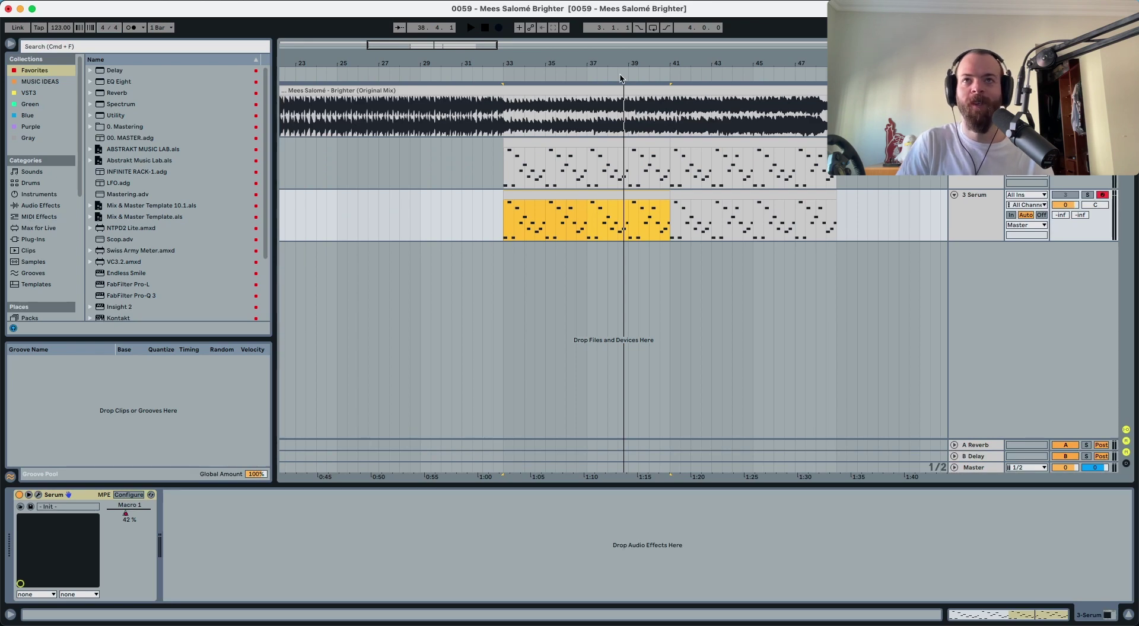
key(space)
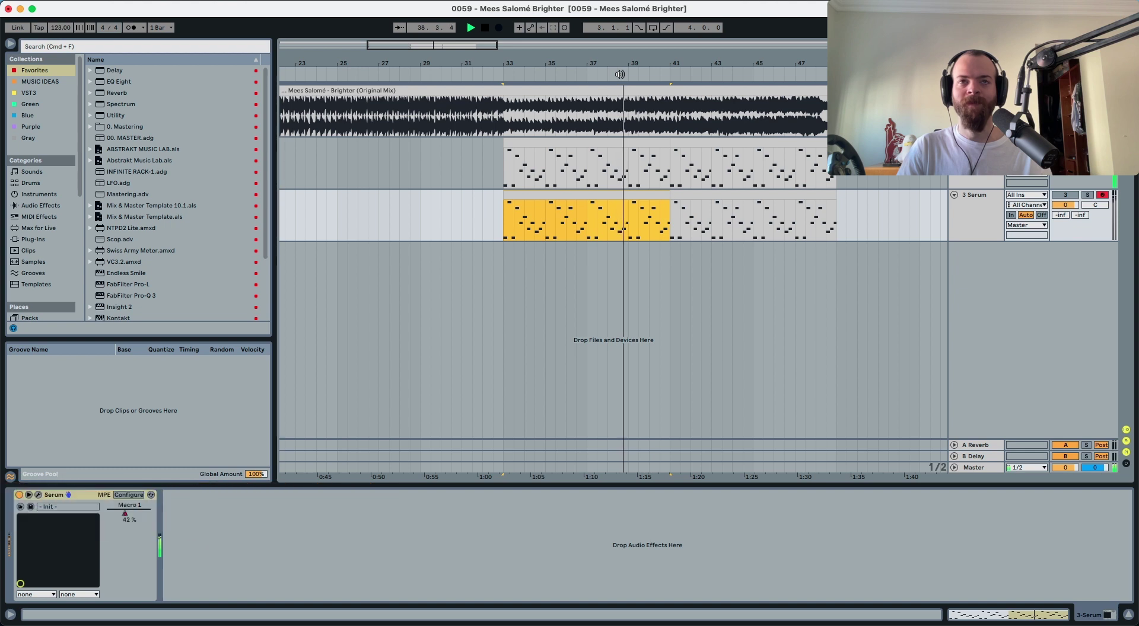
key(space)
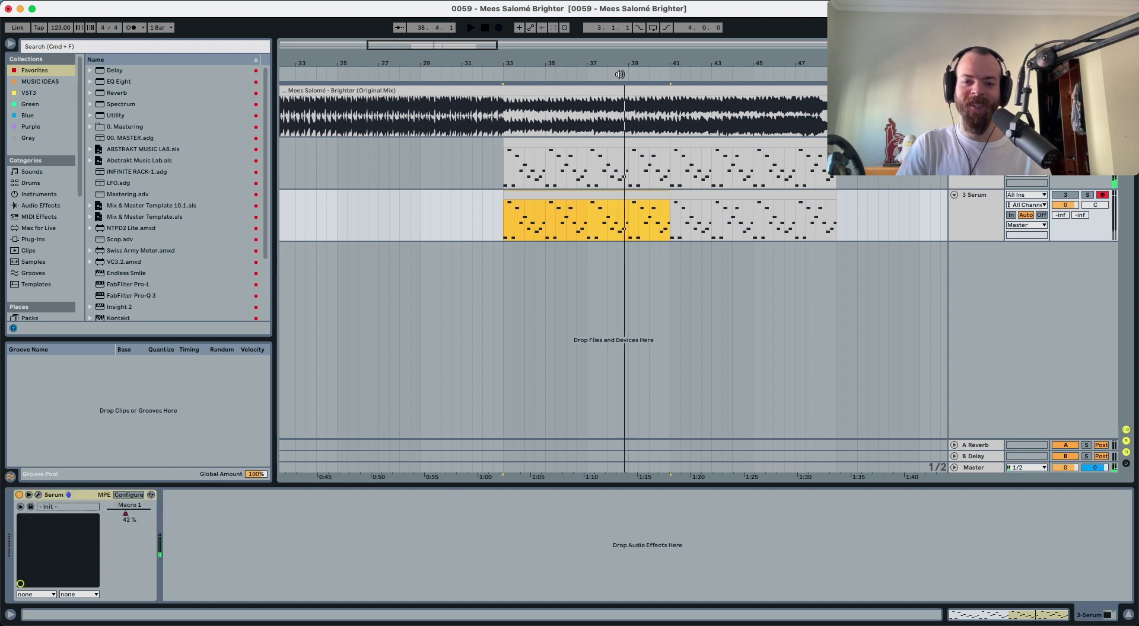
Open the MIDI clip at bar 33 on the track above 3 Serum and examine the lead melody's notes.
click(571, 164)
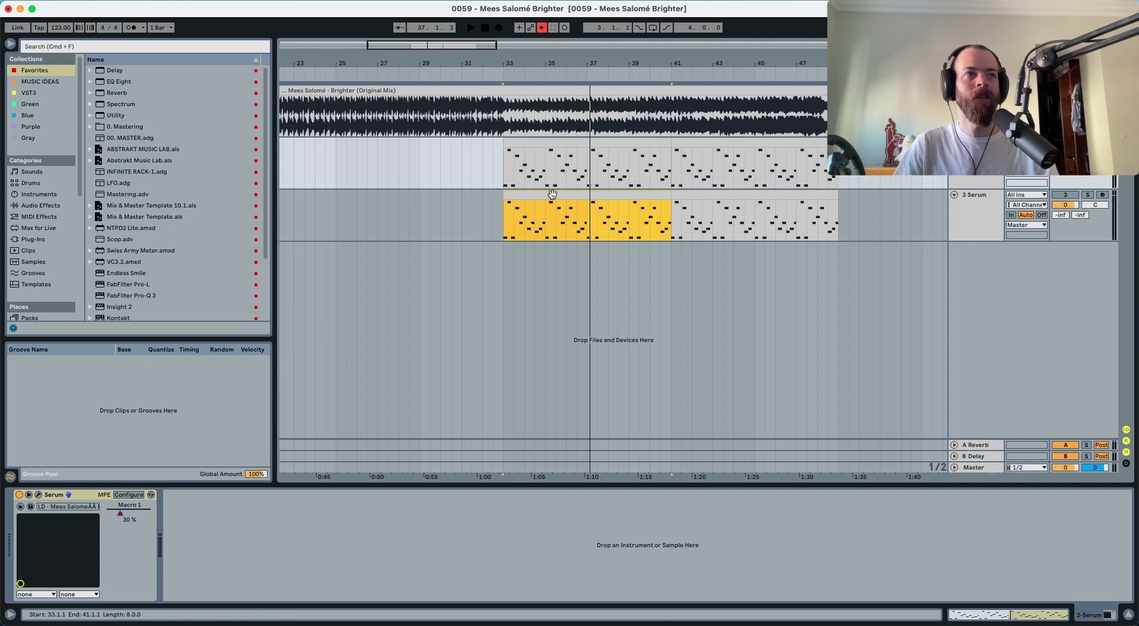
double_click(550, 144)
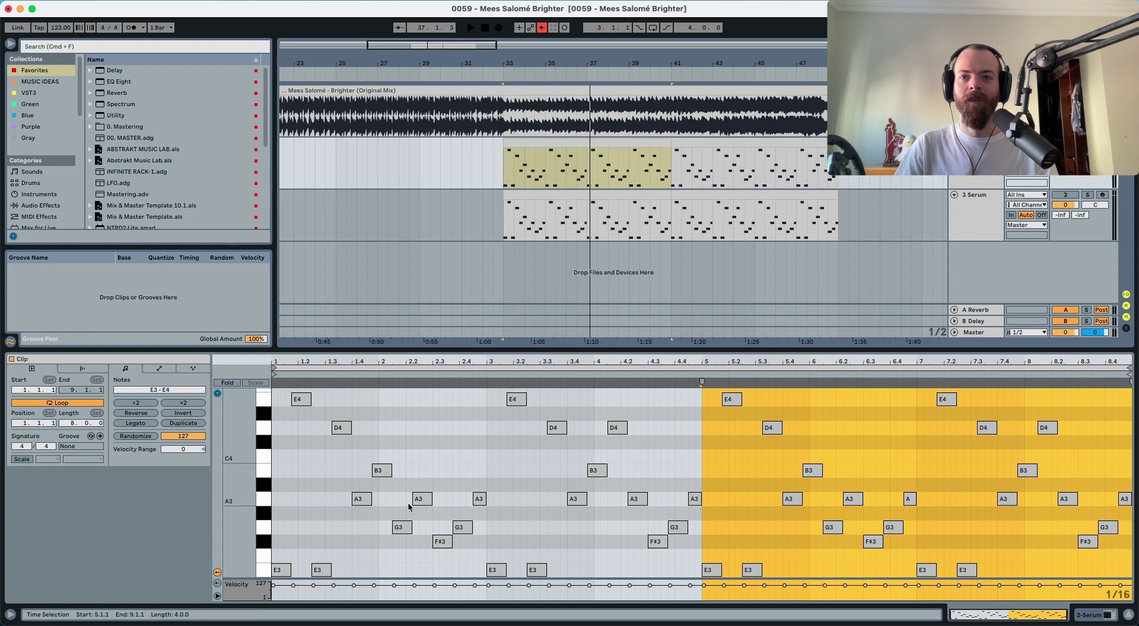
drag(467, 415, 310, 574)
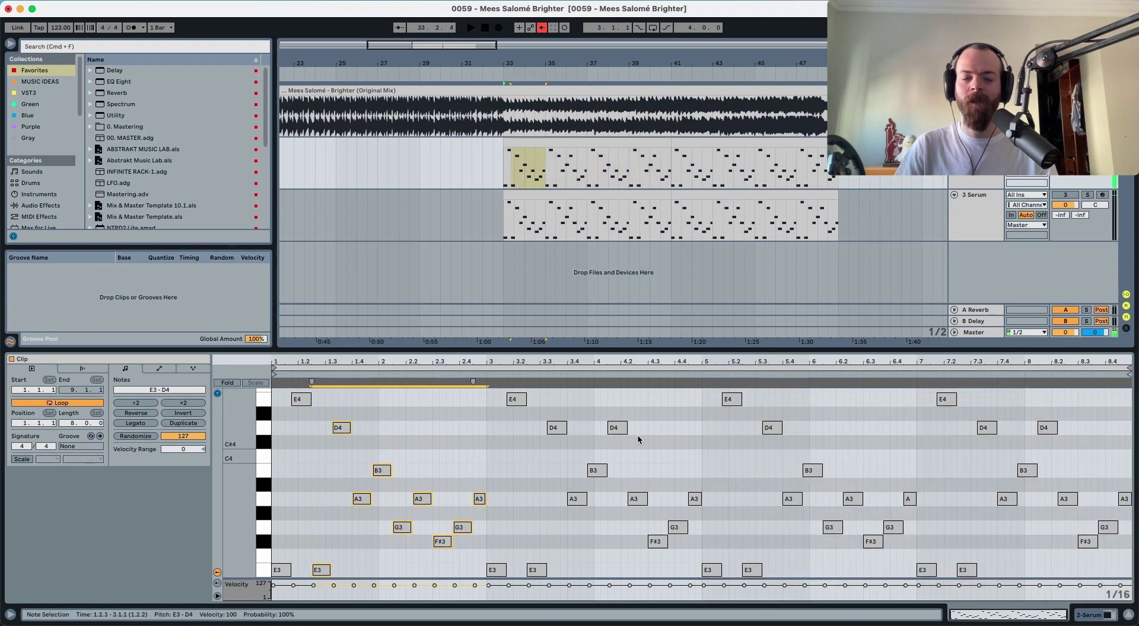
click(617, 428)
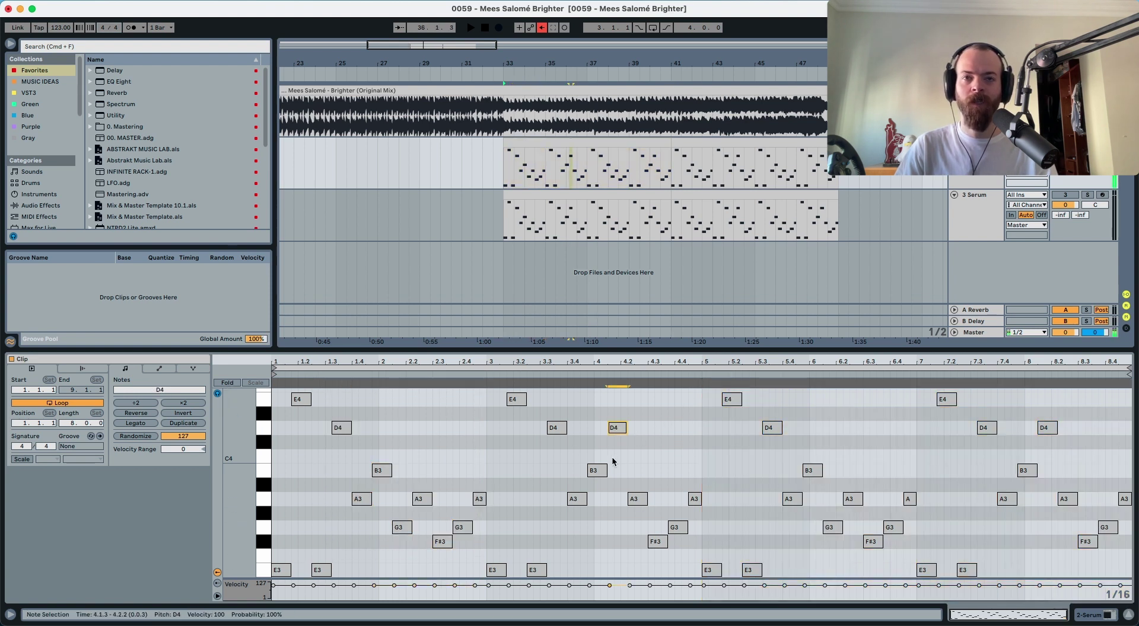
click(402, 528)
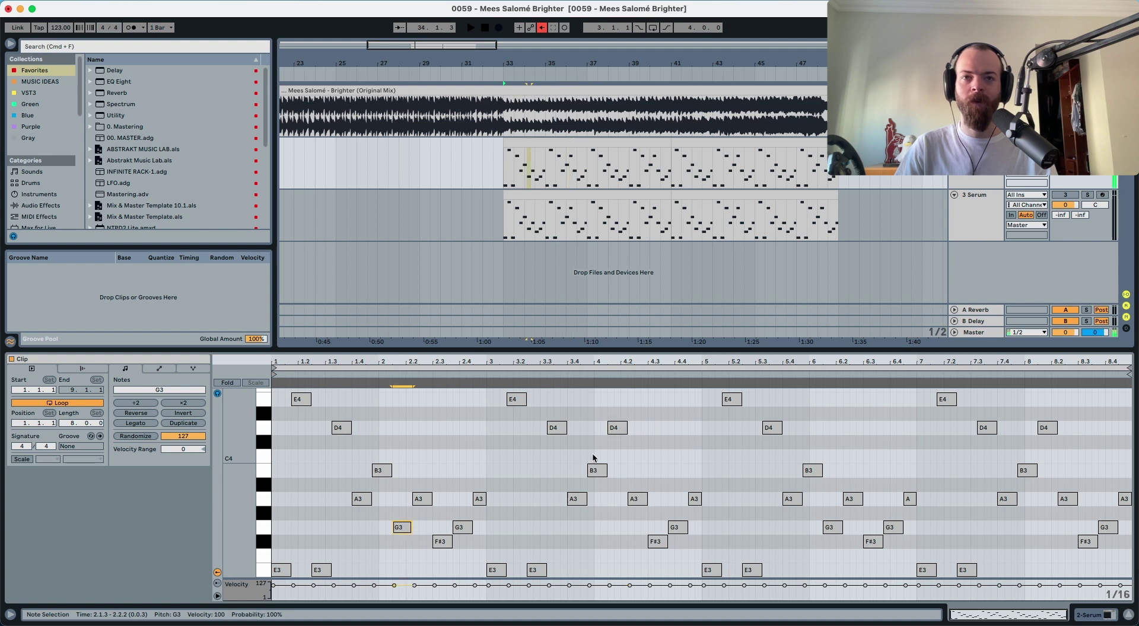
click(617, 429)
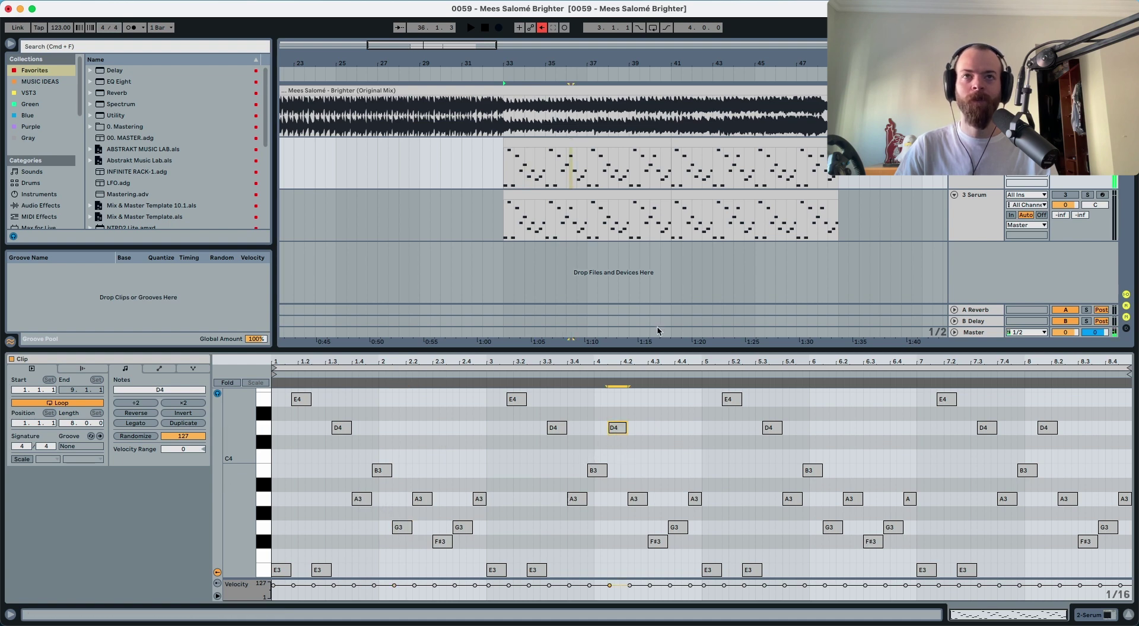
Show the Serum instrument of track 3 in an enlarged window and play the pattern with its Init patch.
click(967, 211)
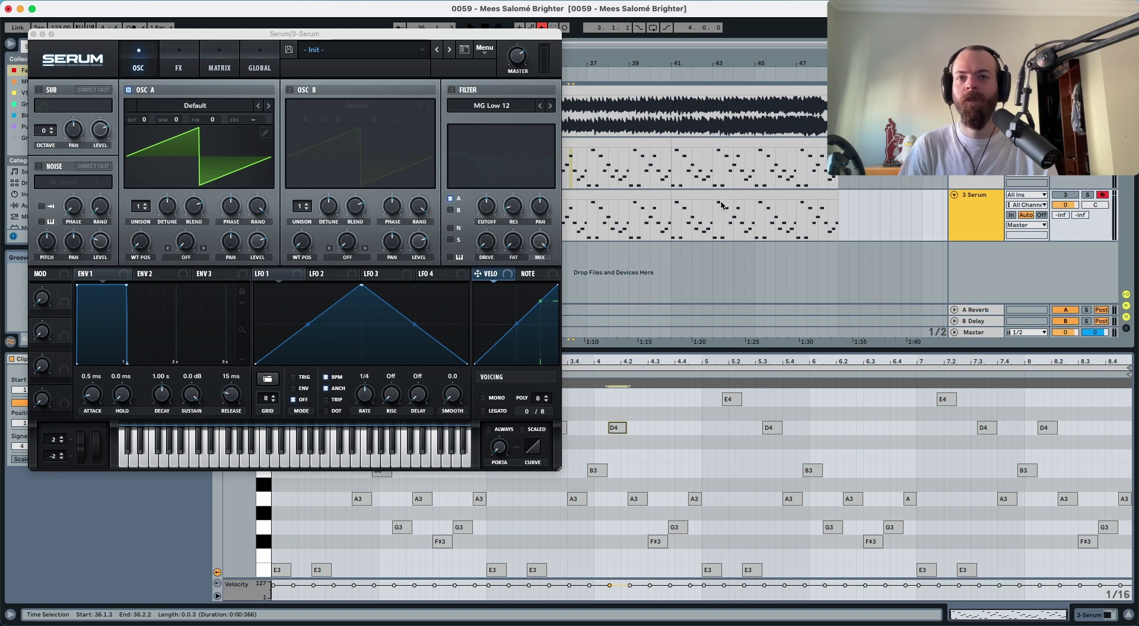
drag(559, 469, 608, 533)
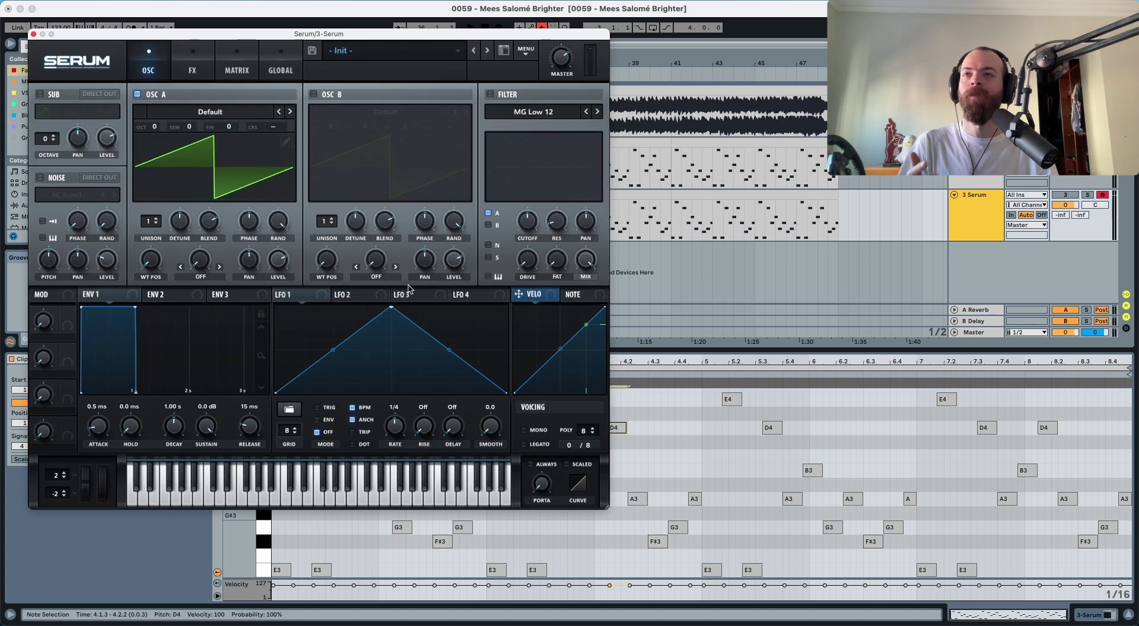
key(shift+Tab)
key(space)
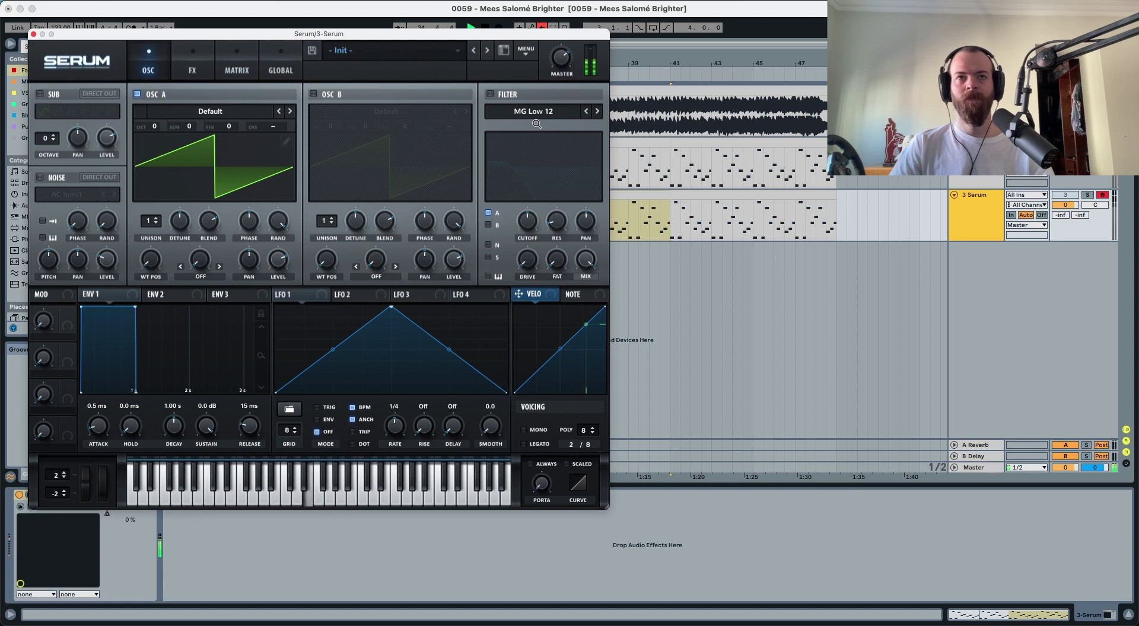
key(space)
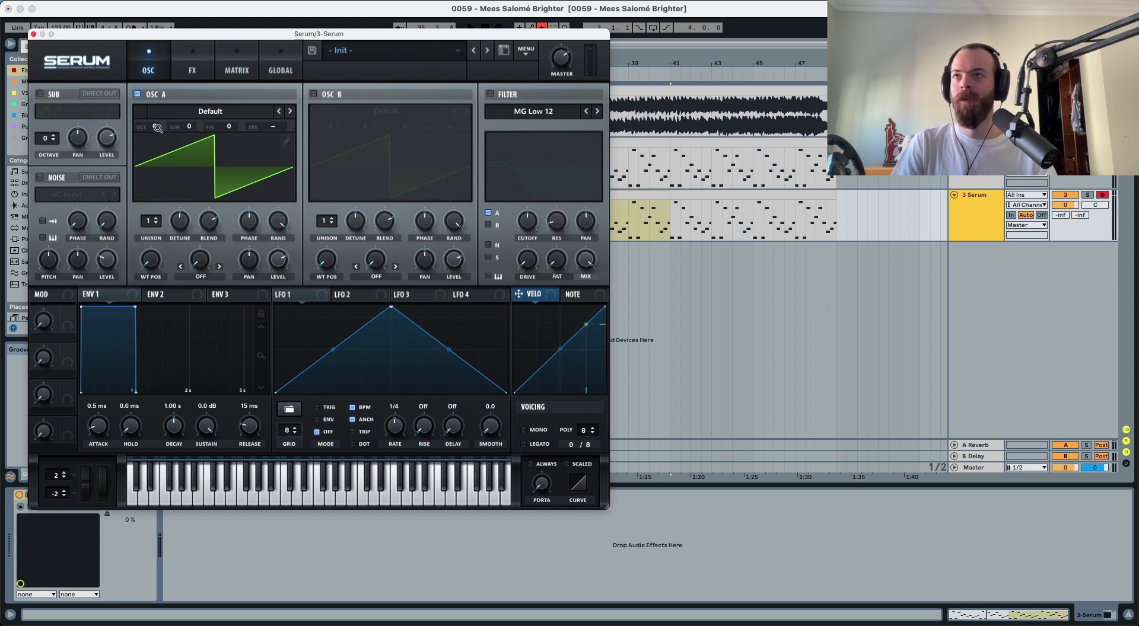
Lower oscillator A by one octave and give Envelope 1 a -∞ dB sustain, 1.50 s decay and steeper decay curve, checking by ear.
drag(157, 128, 154, 150)
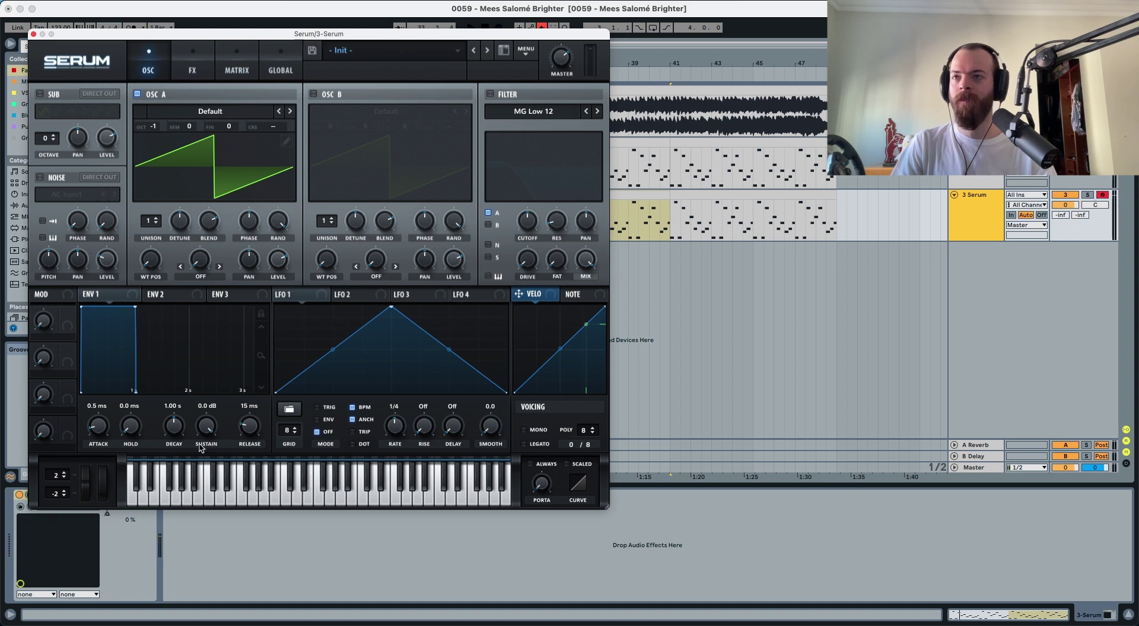
drag(200, 449, 201, 563)
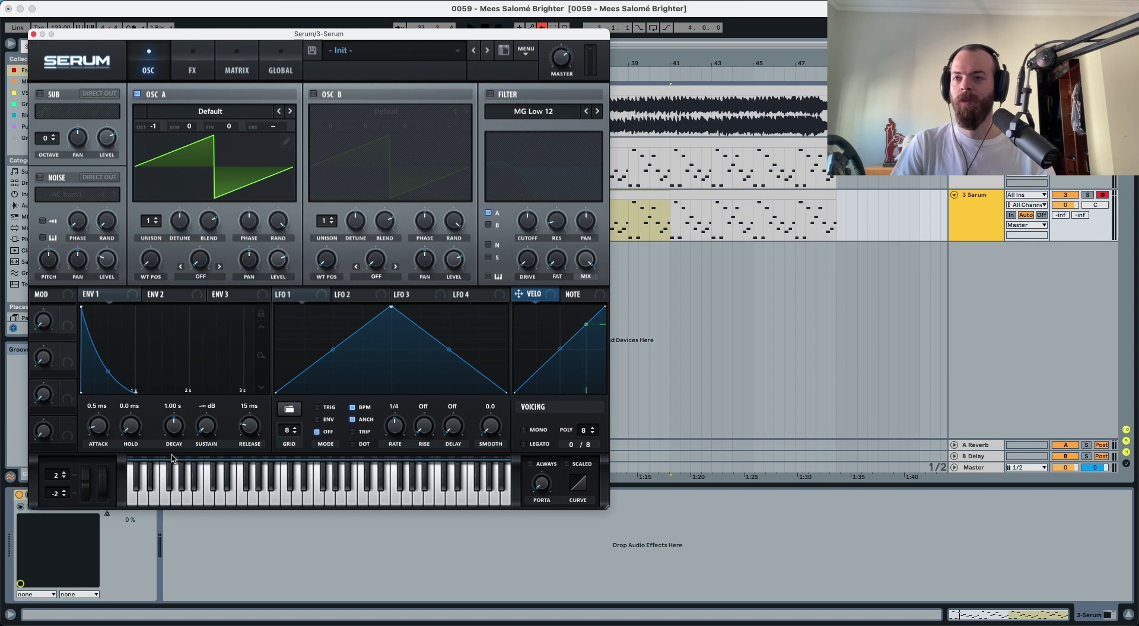
drag(168, 430, 172, 425)
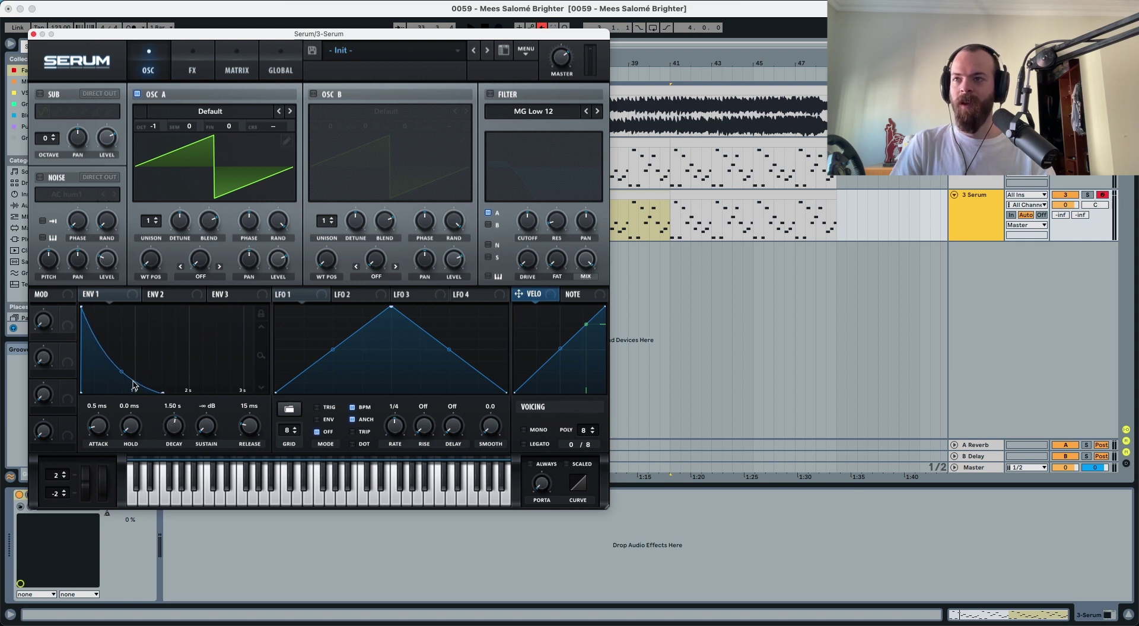
drag(122, 374, 122, 380)
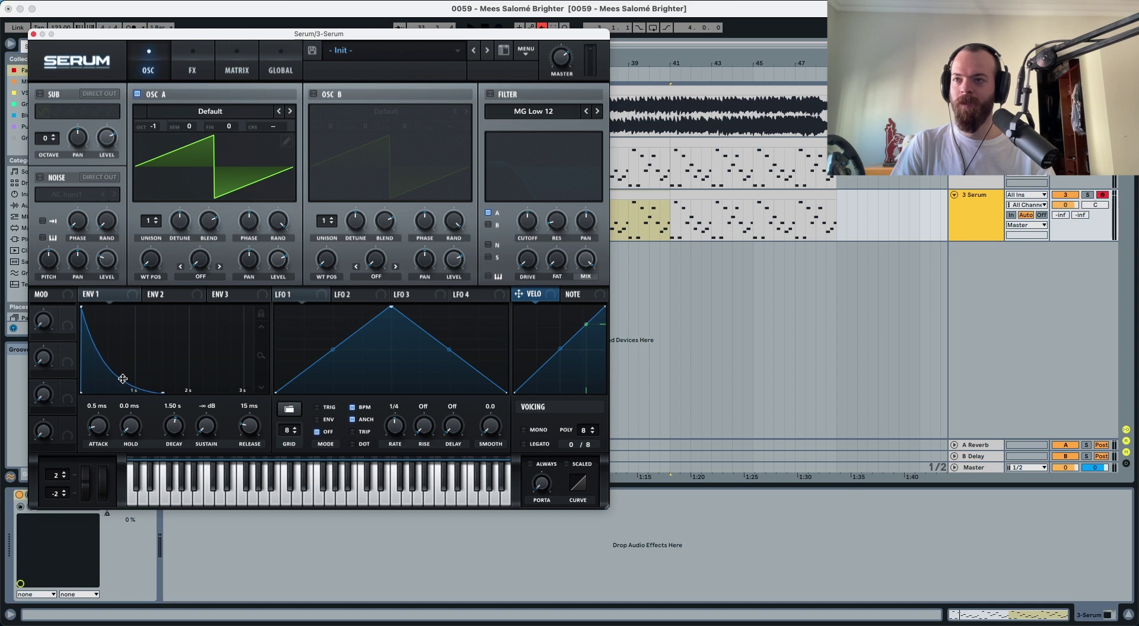
key(space)
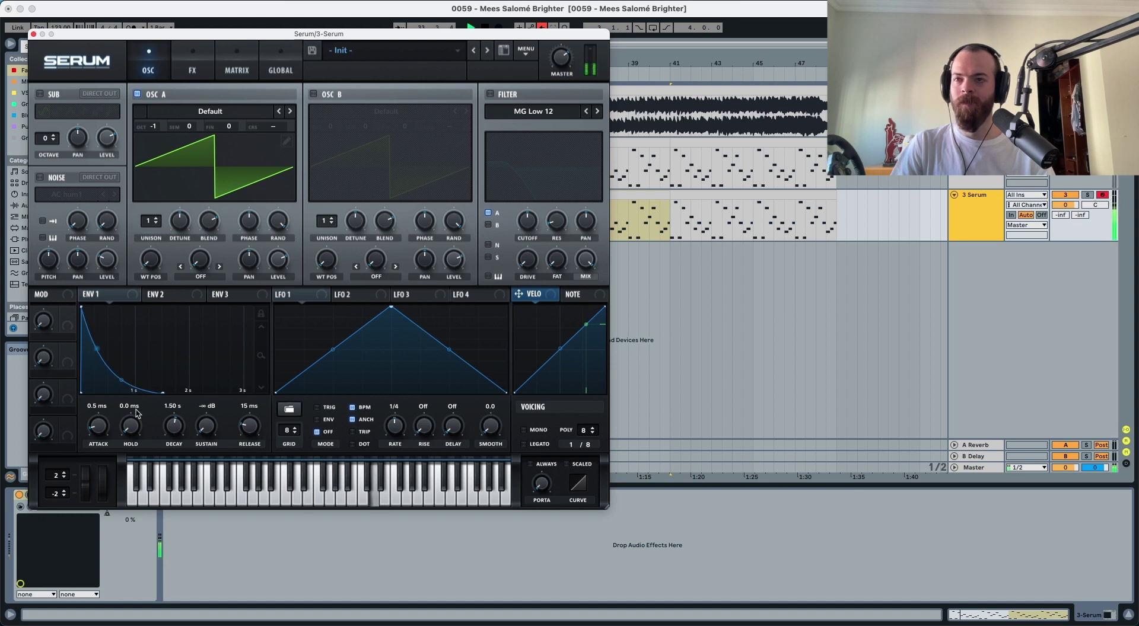
key(space)
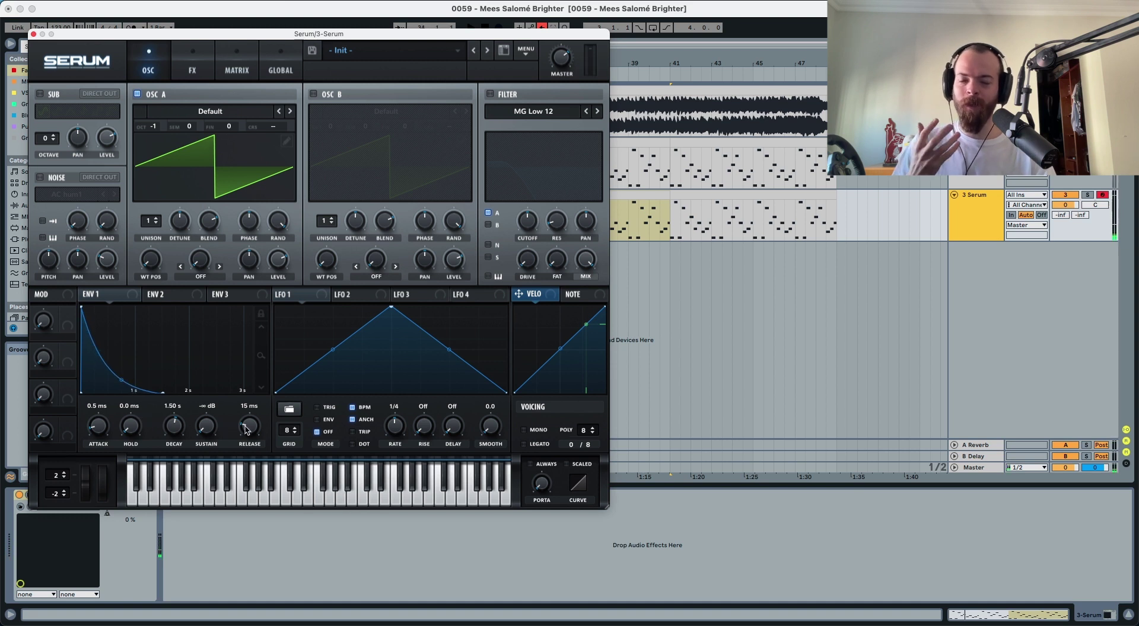
Set Envelope 1's release to 409 ms and play the pattern.
drag(246, 430, 252, 411)
key(space)
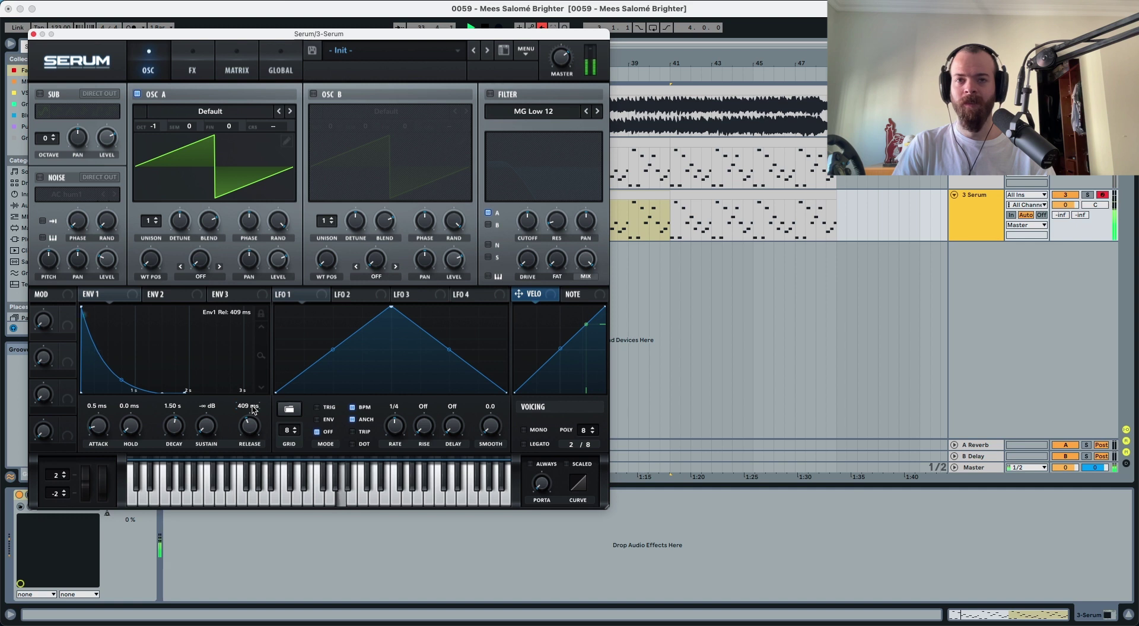
key(space)
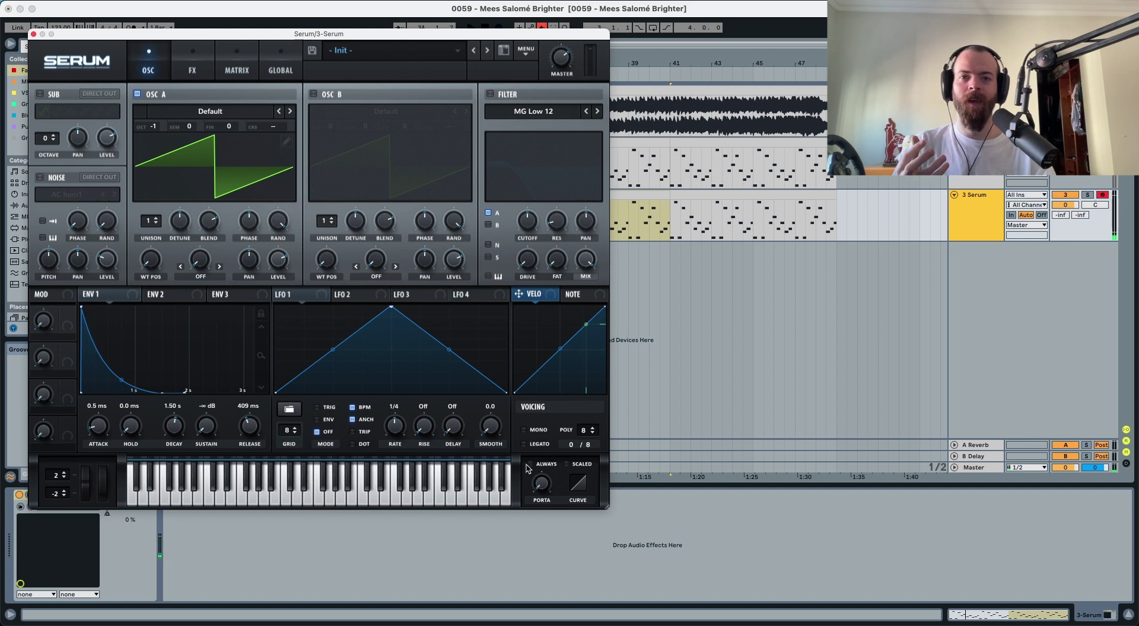
Enable always-on portamento with a 50 ms glide time and play the pattern.
drag(541, 488, 544, 444)
key(space)
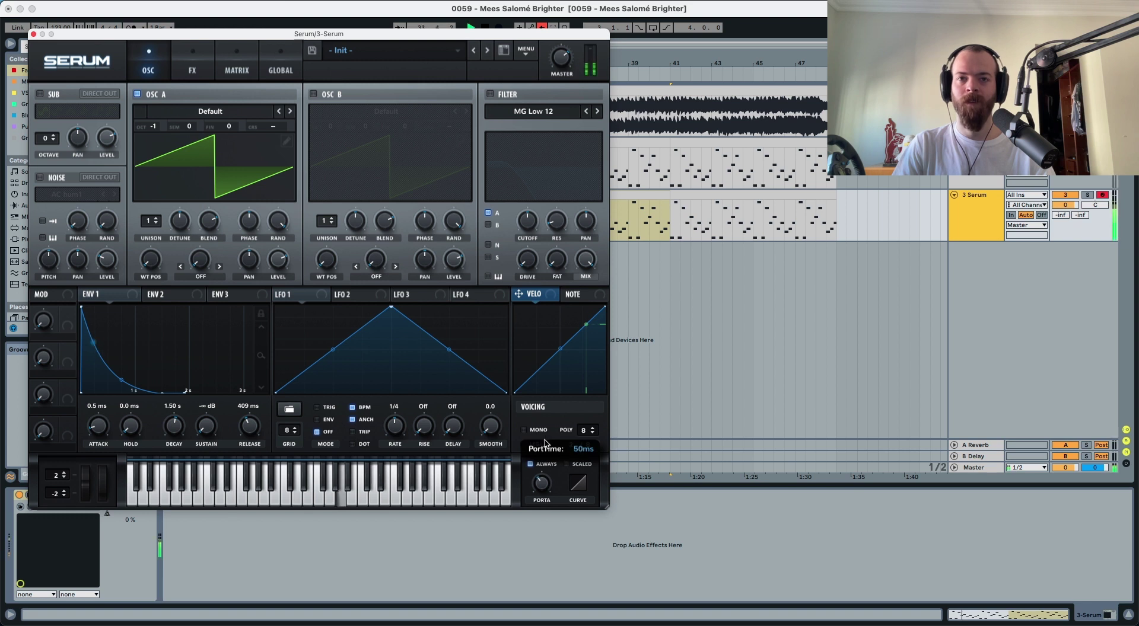
key(space)
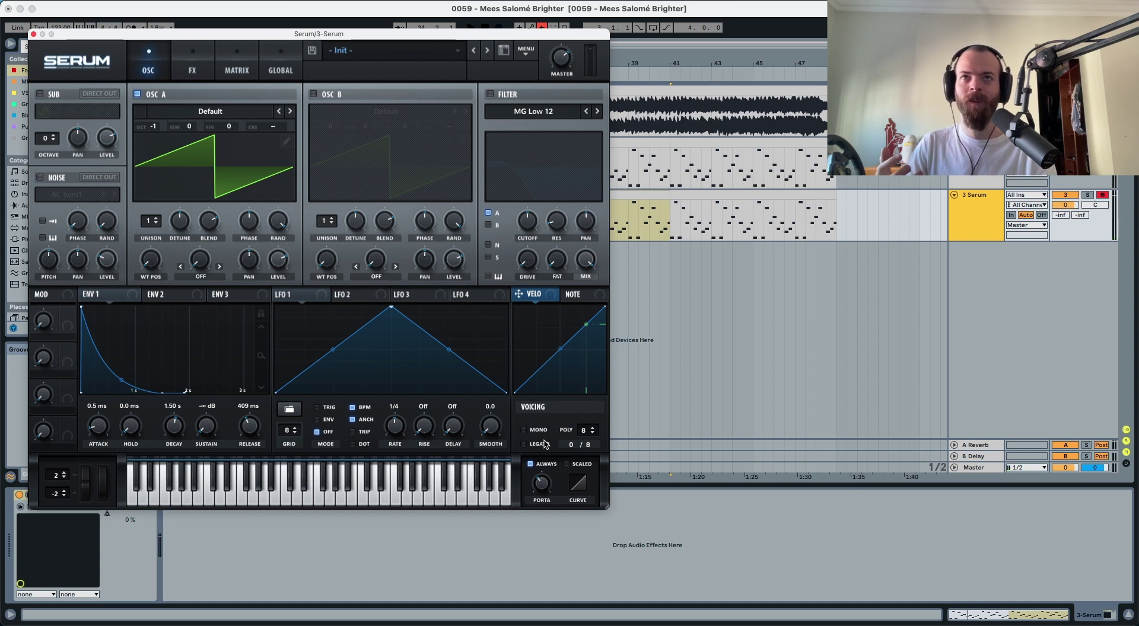
Enable the filter as MG Low 24, lower its cutoff, and modulate the cutoff with Envelope 1, checking by ear.
click(487, 96)
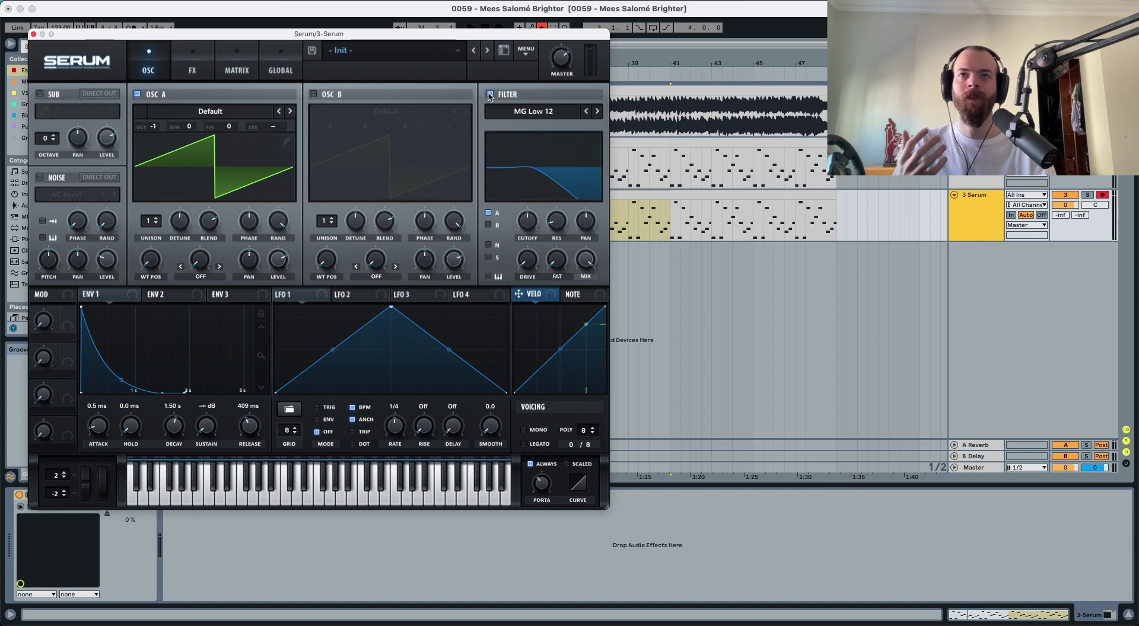
click(595, 112)
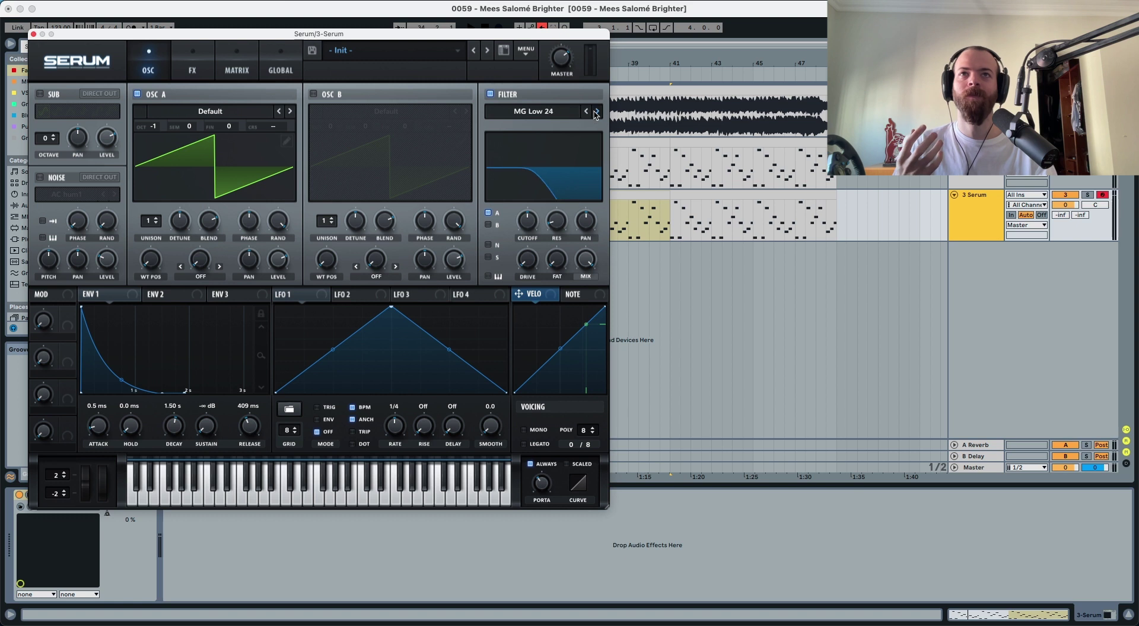
drag(527, 222, 525, 247)
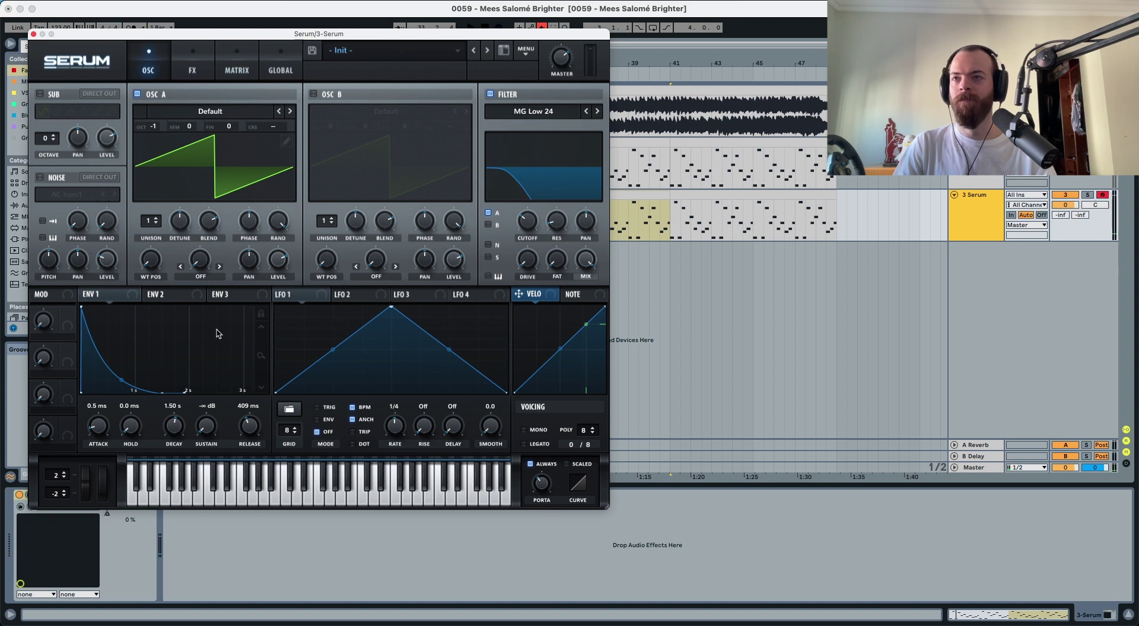
drag(135, 297, 517, 241)
key(space)
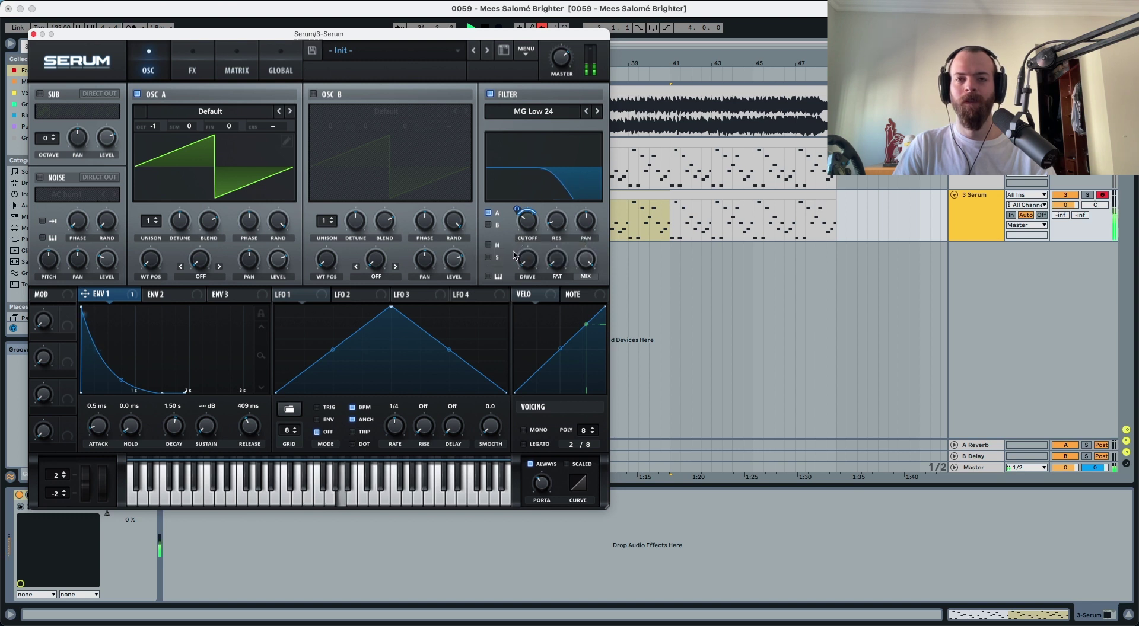
key(space)
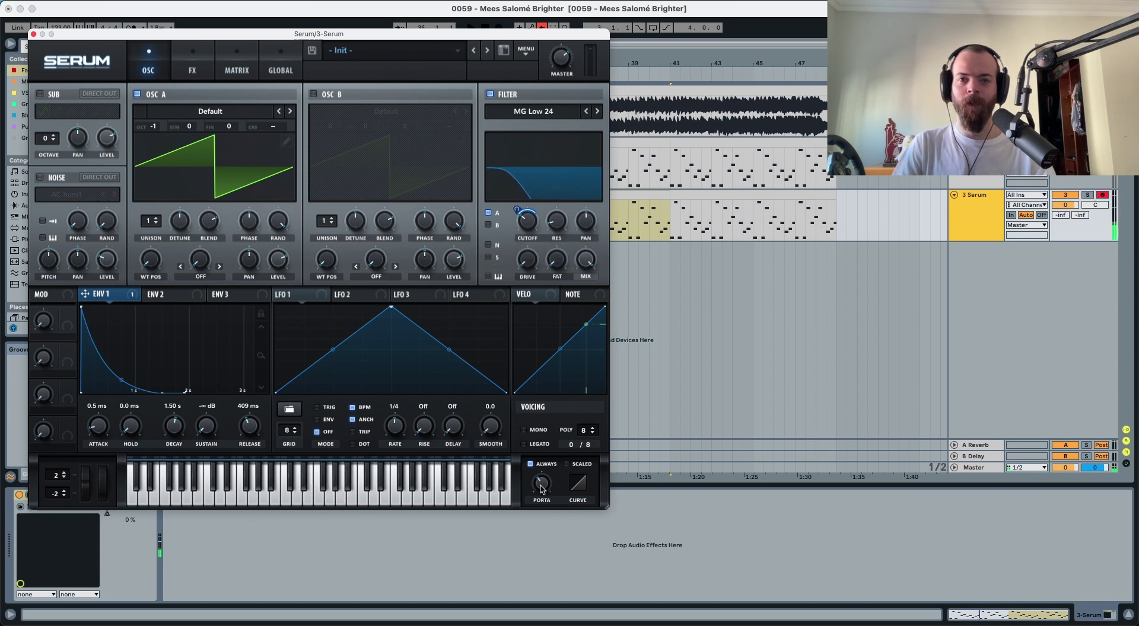
Set the portamento time to 48 ms and listen to the filtered lead.
key(space)
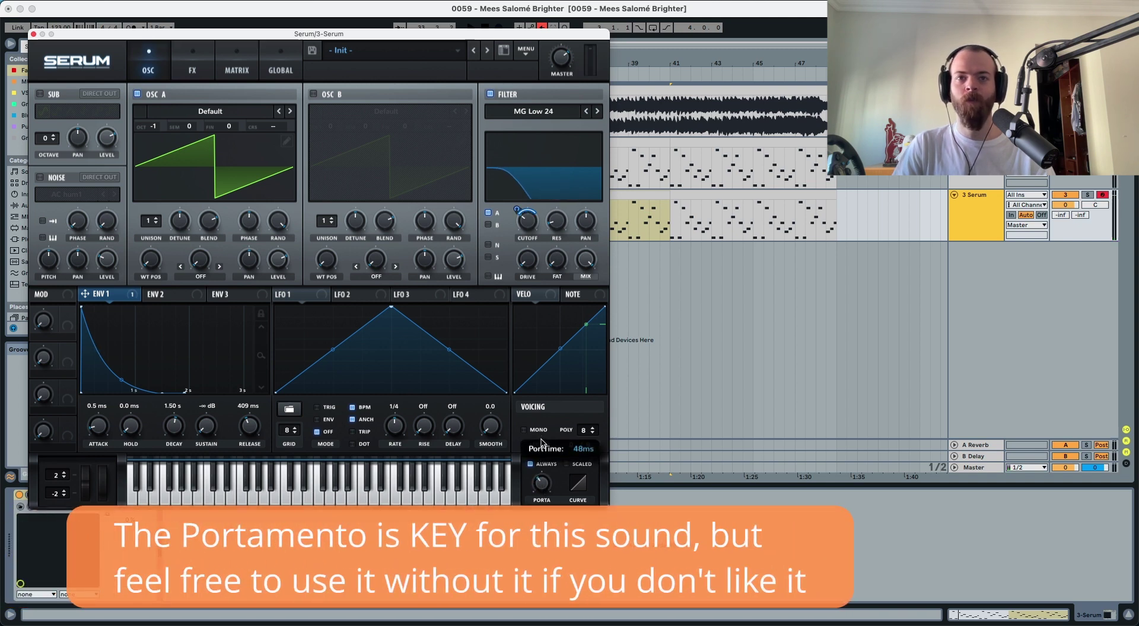
key(space)
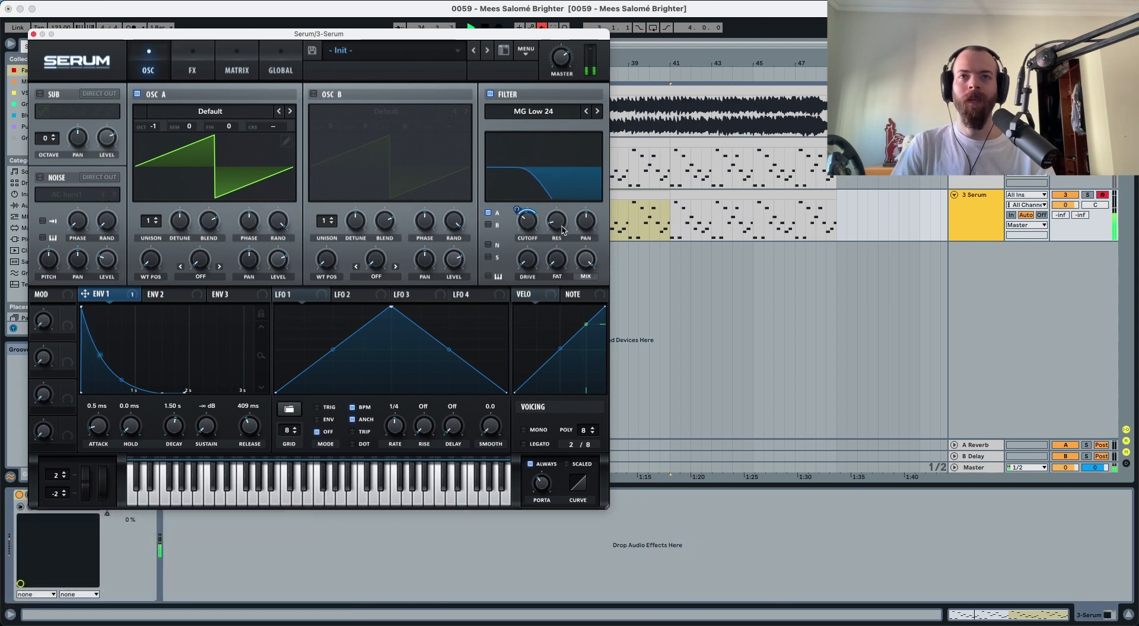
key(space)
Raise the filter resonance to 18% and the filter drive to 25%, and play the pattern.
drag(559, 226, 560, 219)
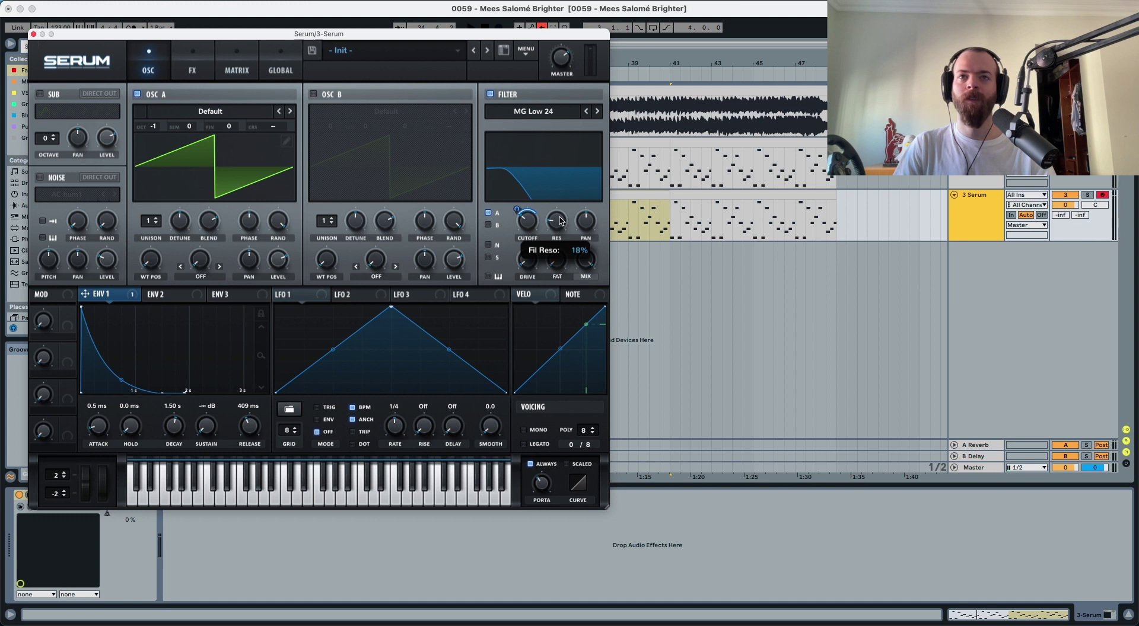
drag(532, 263, 533, 237)
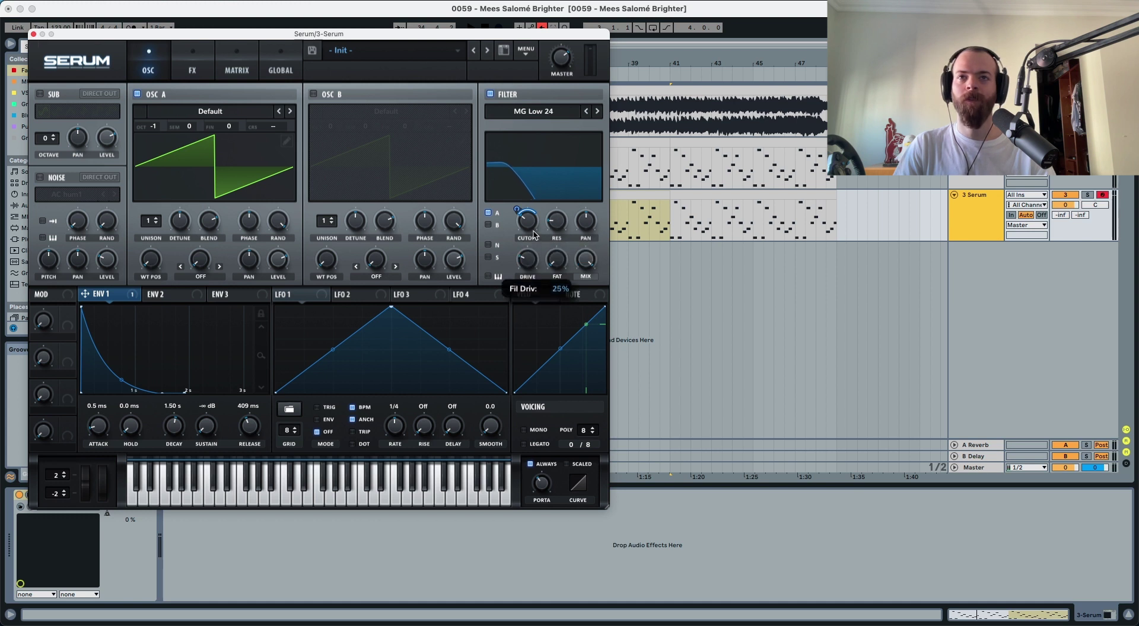
key(space)
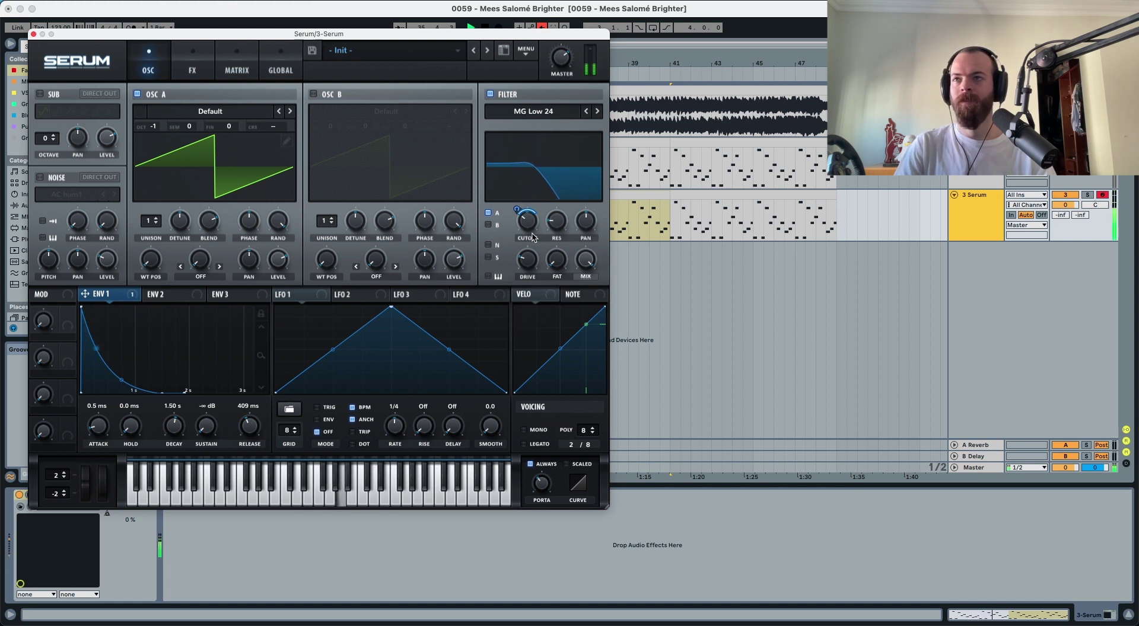
key(space)
Enable the AC hum1 noise oscillator, modulate its level with Envelope 1, play the pattern, and route the noise through the filter.
click(50, 179)
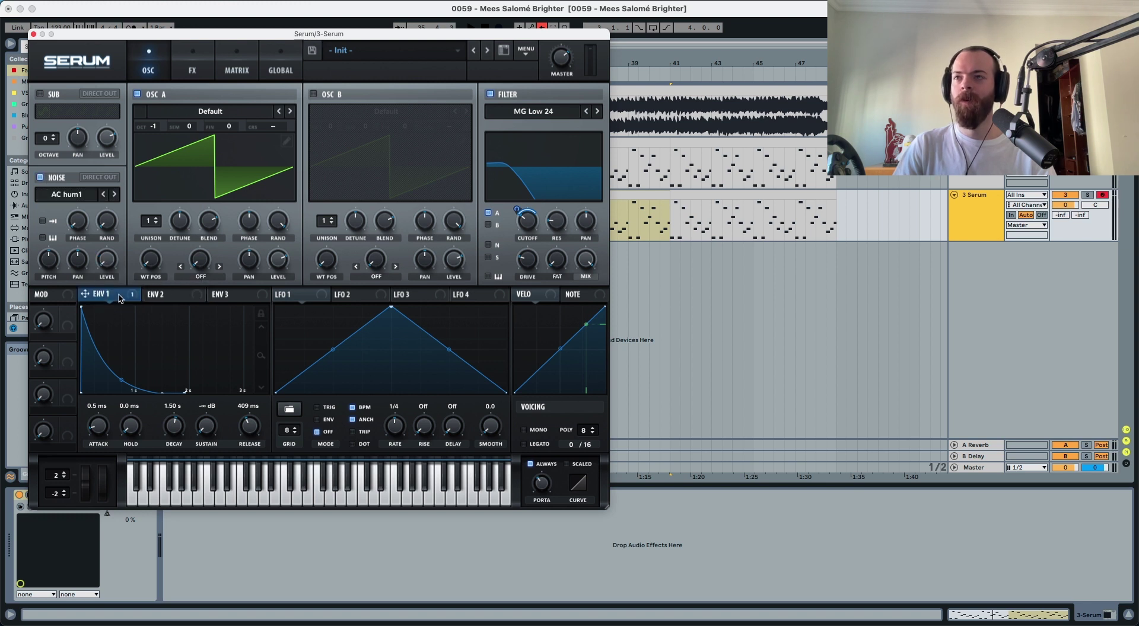
drag(136, 296, 96, 264)
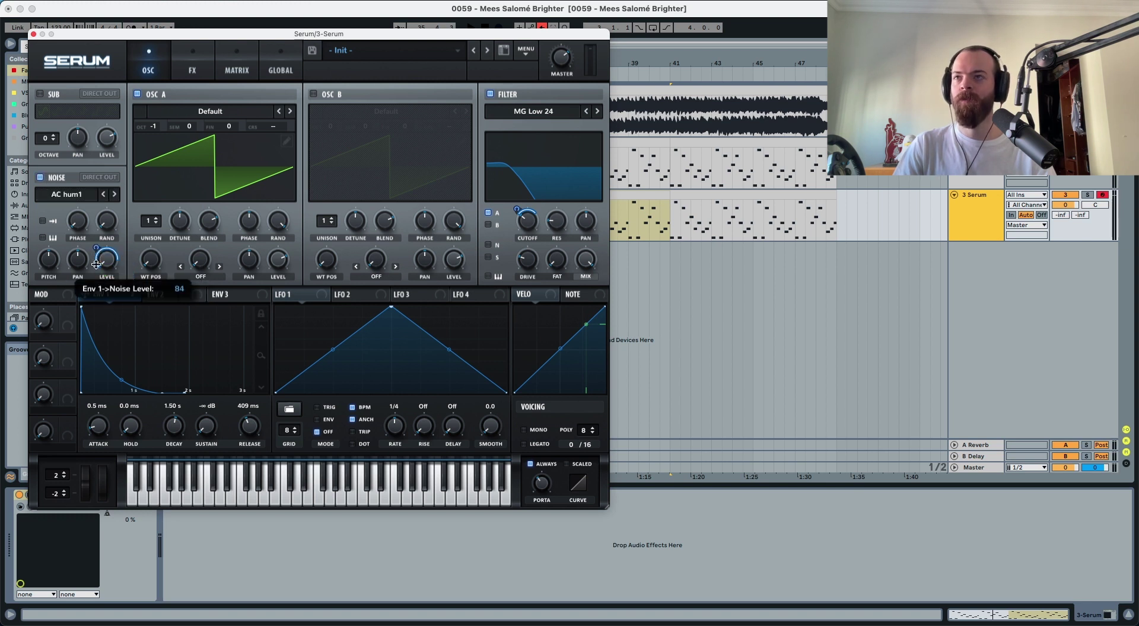
key(space)
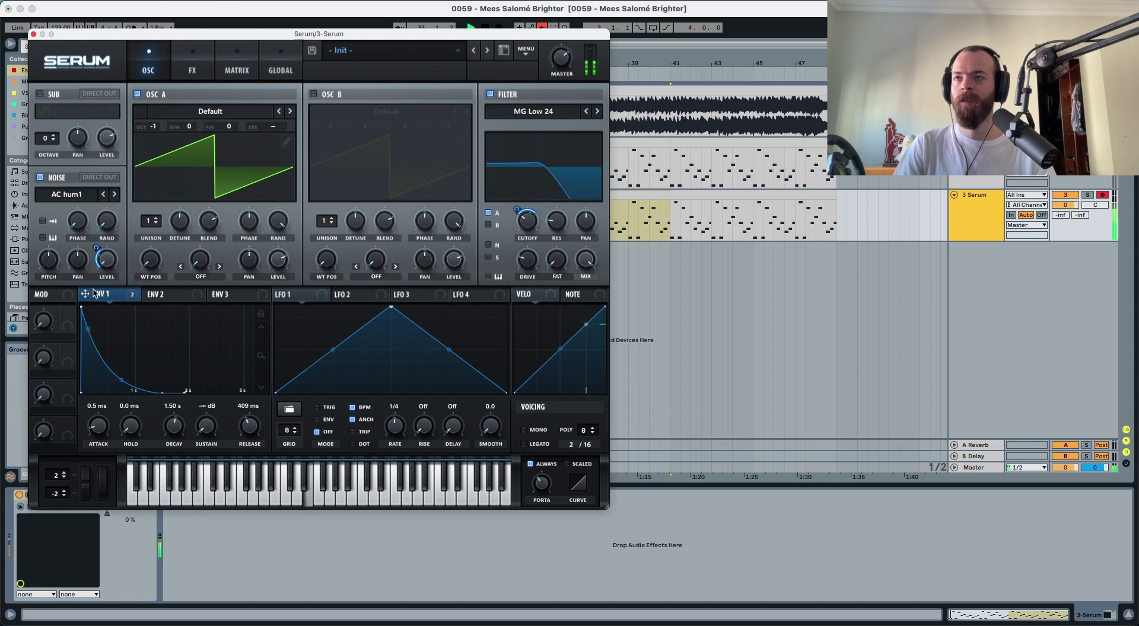
key(space)
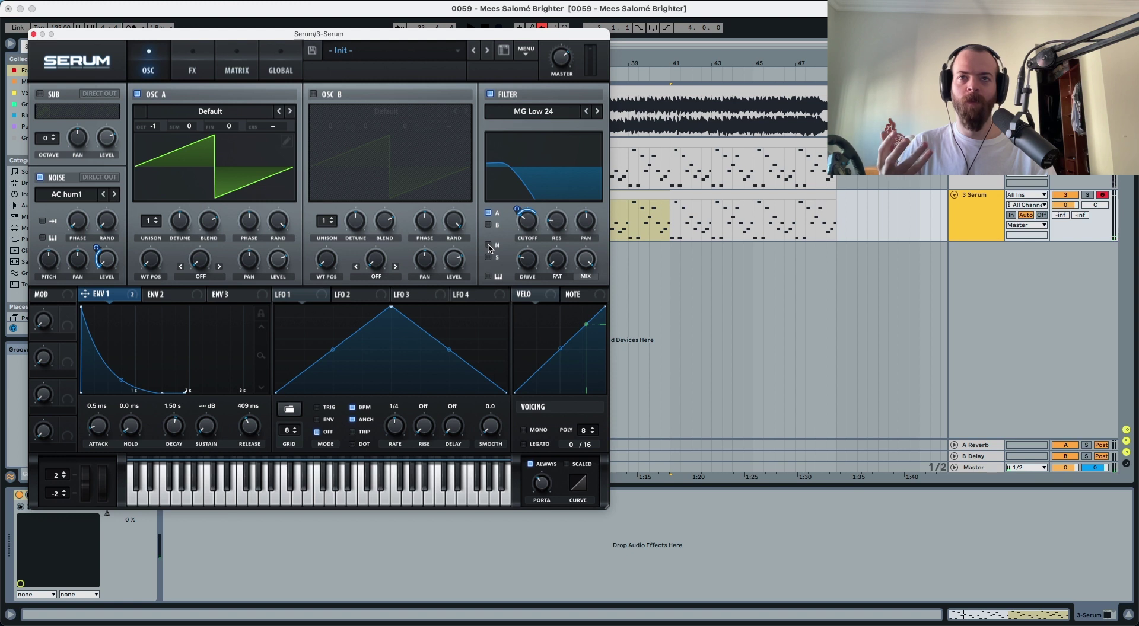
click(488, 245)
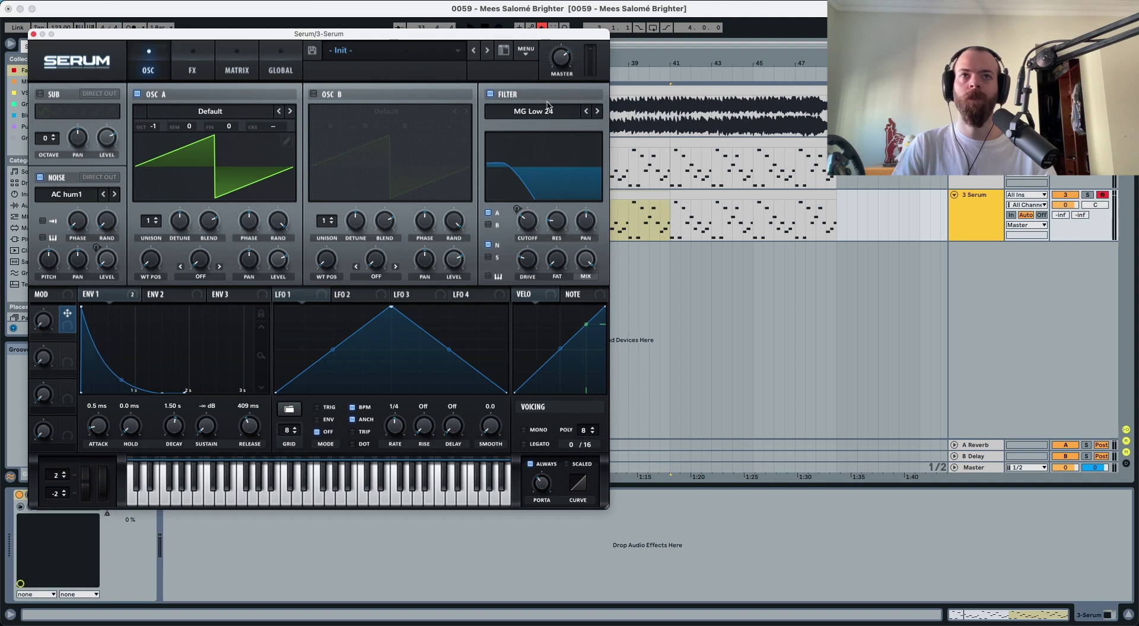
Show the Serum track's Macro 1 automation and play the pattern from bar 33 and around bar 37.
click(542, 26)
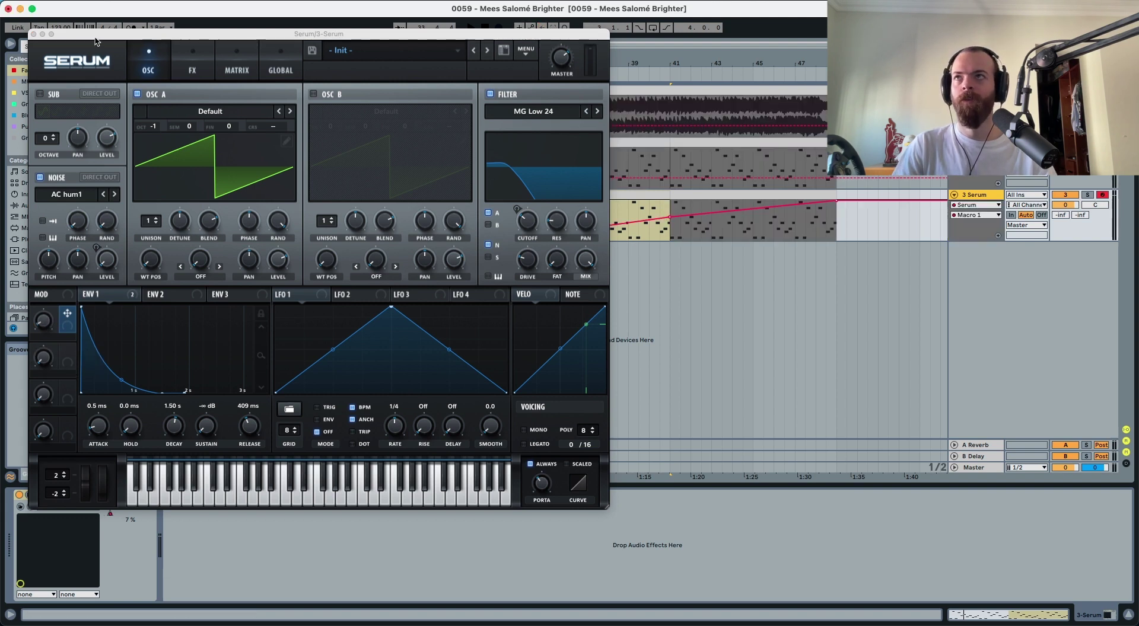
click(34, 34)
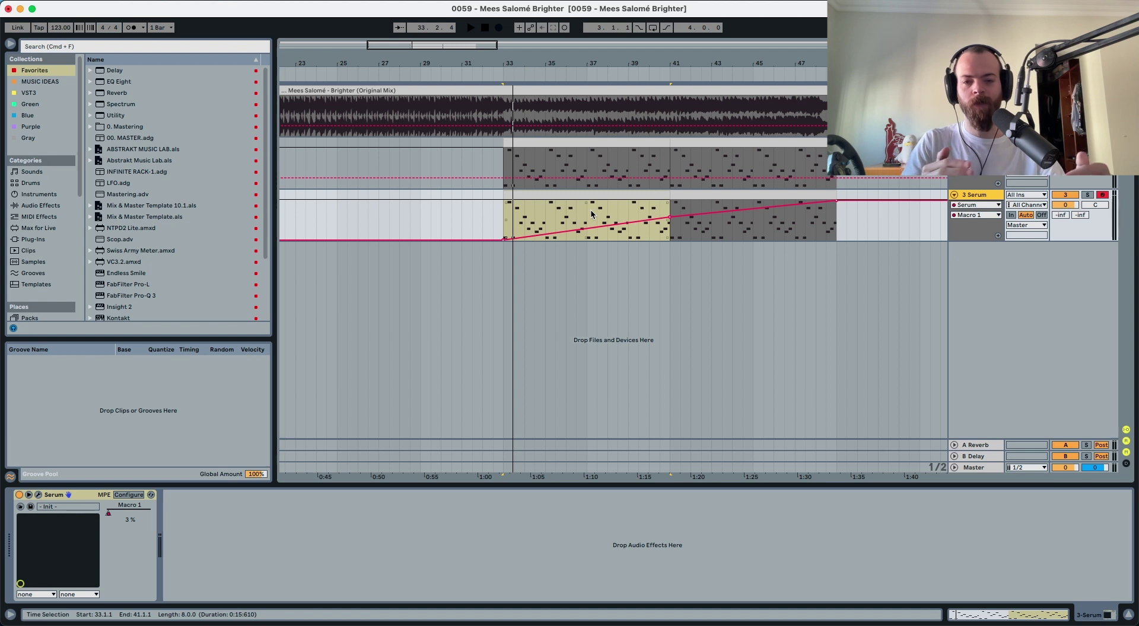
key(space)
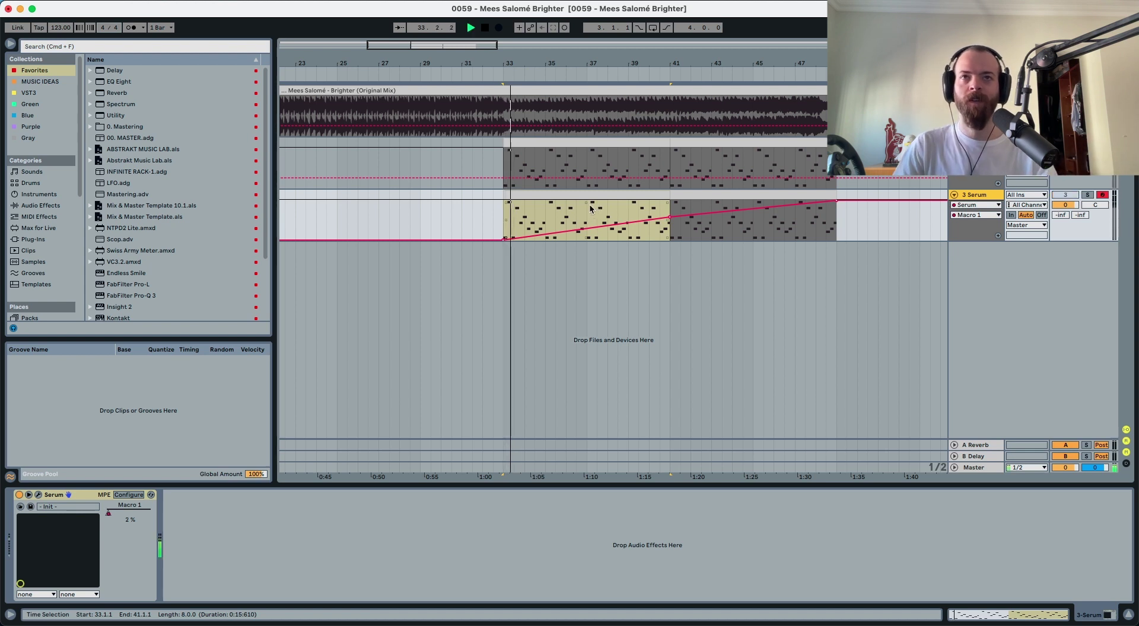
click(590, 209)
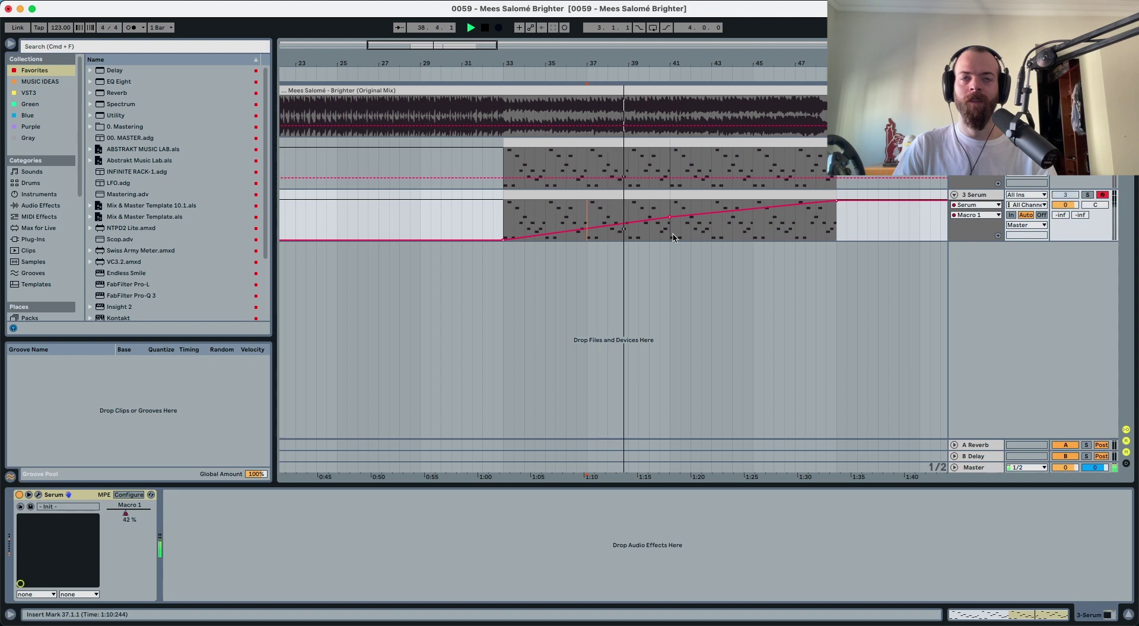
key(space)
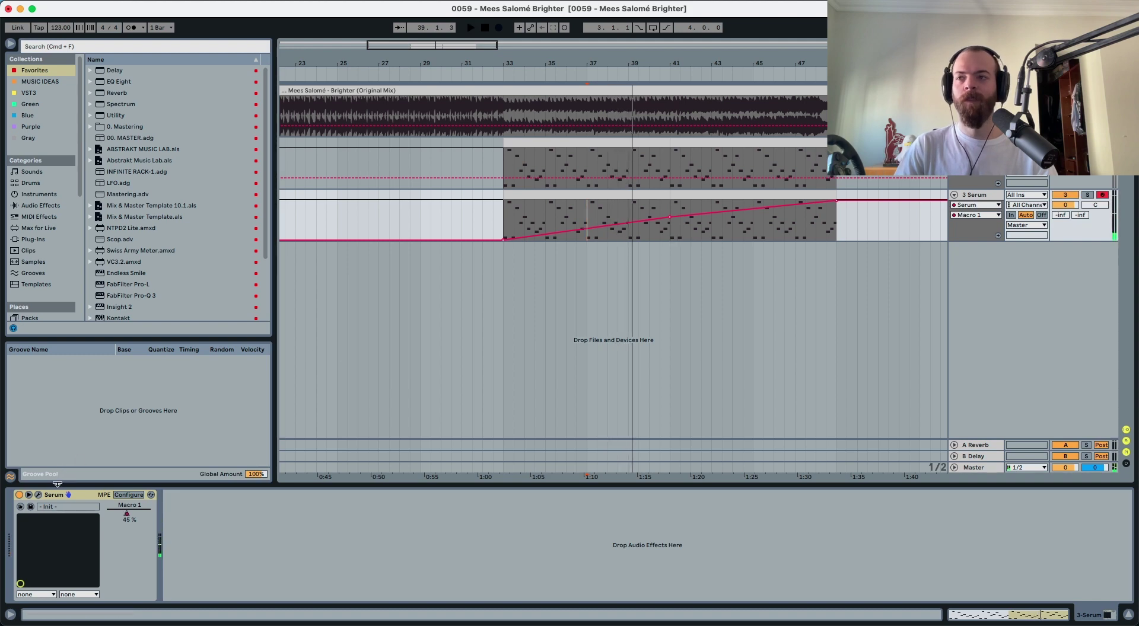
Assign Macro 1 to the filter cutoff with a modulation amount of about 25 and check the automated sweep by ear.
click(39, 495)
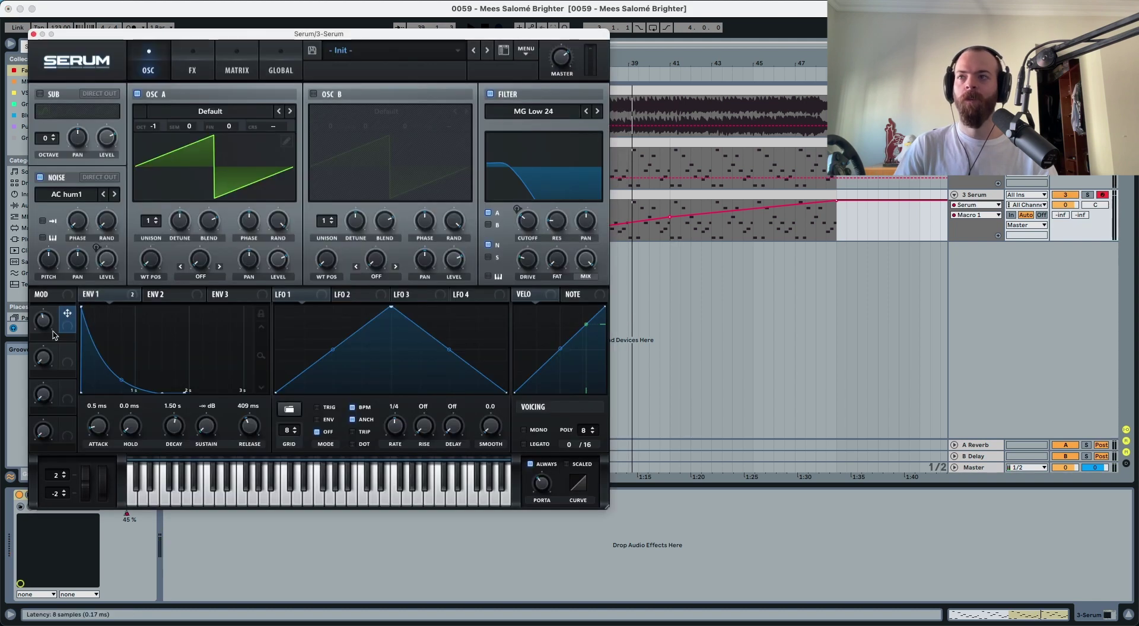
drag(67, 313, 517, 207)
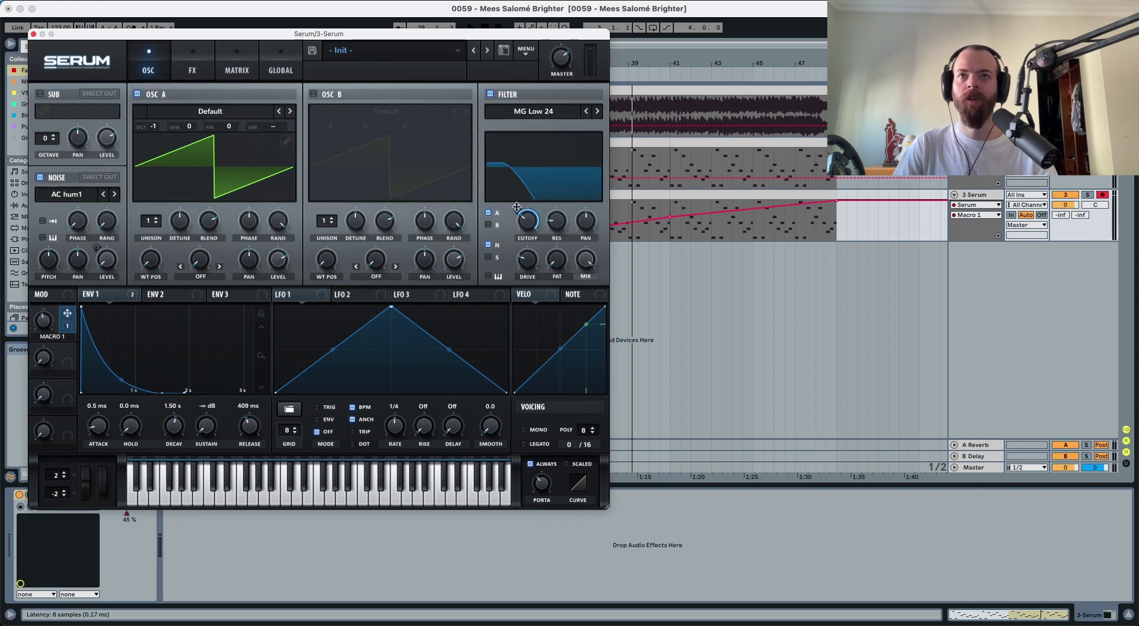
key(space)
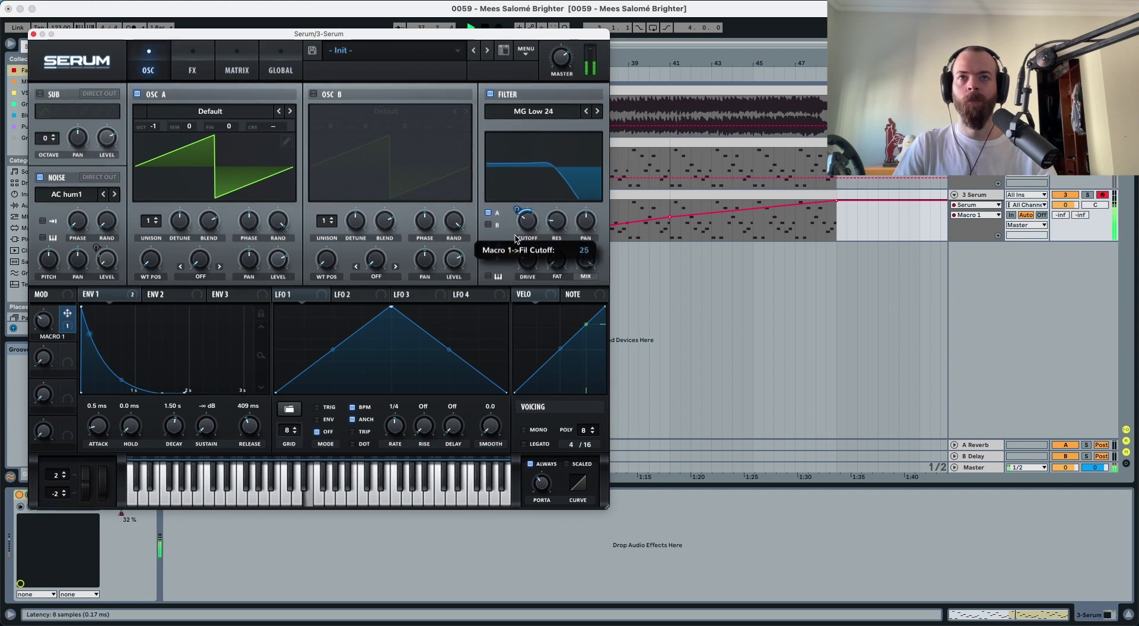
click(516, 237)
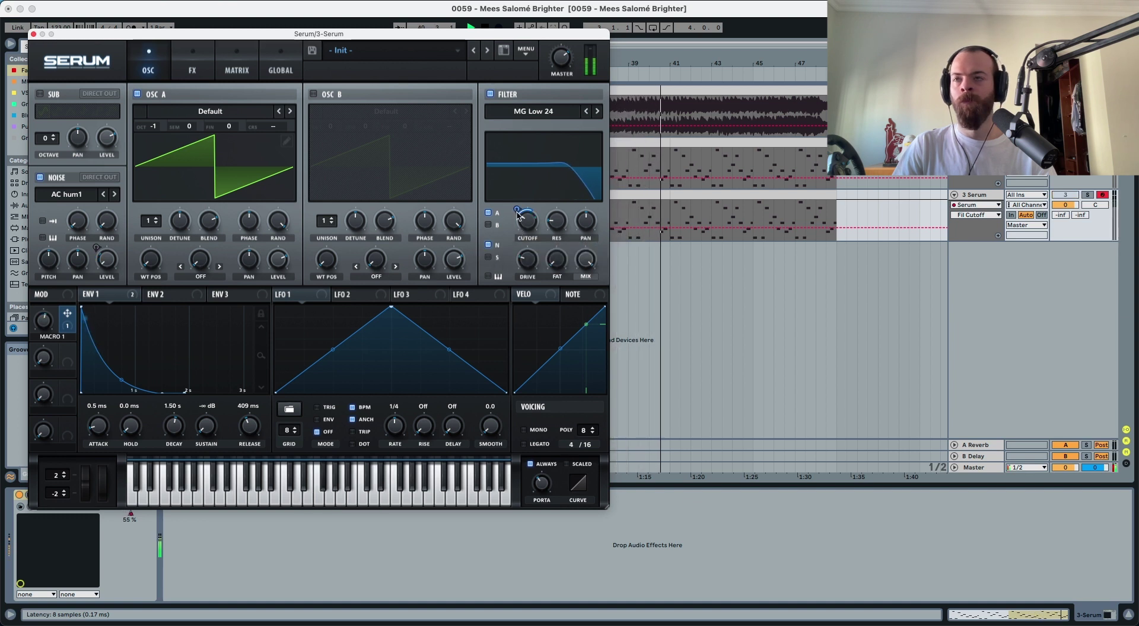
key(space)
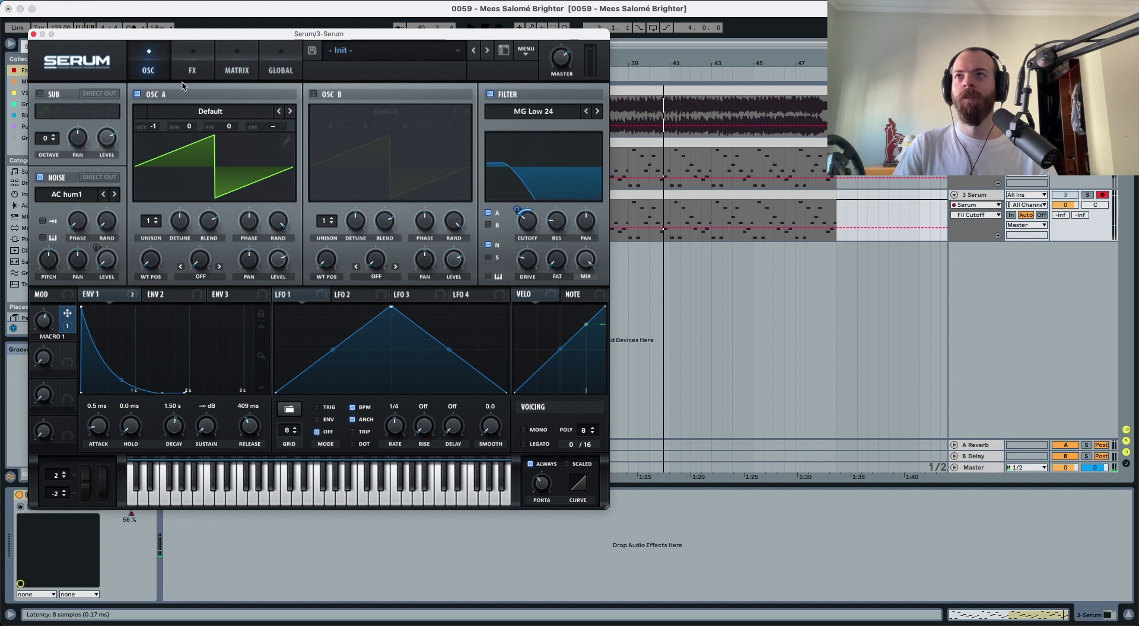
Open the effects rack, select the melody clip at bars 33 to 41, and listen to the lead without effects.
click(191, 74)
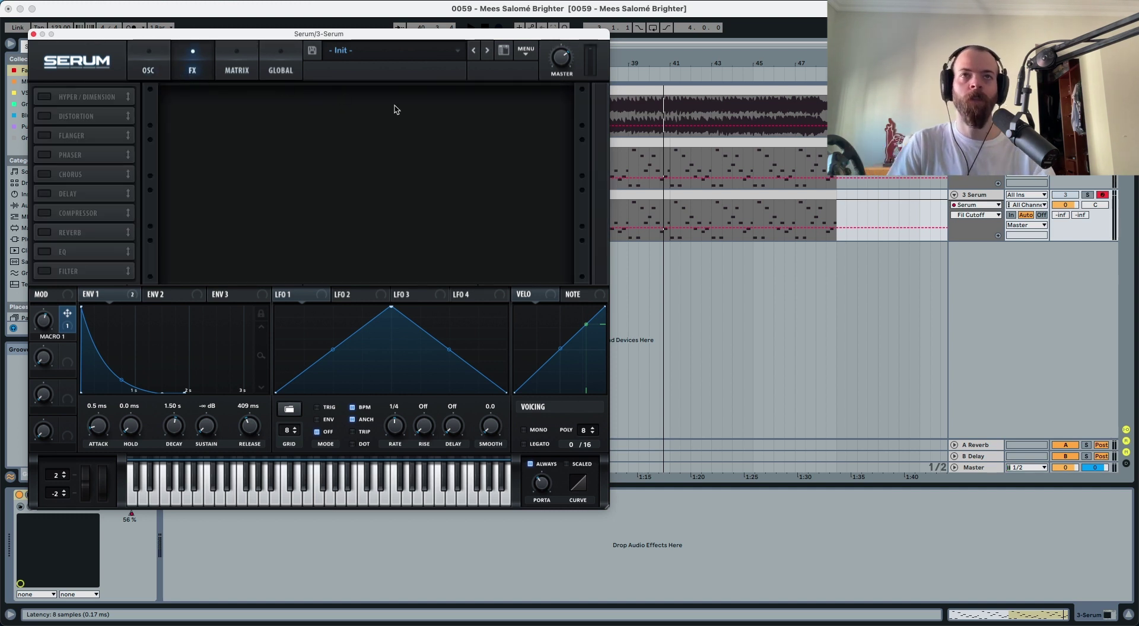
click(613, 194)
key(space)
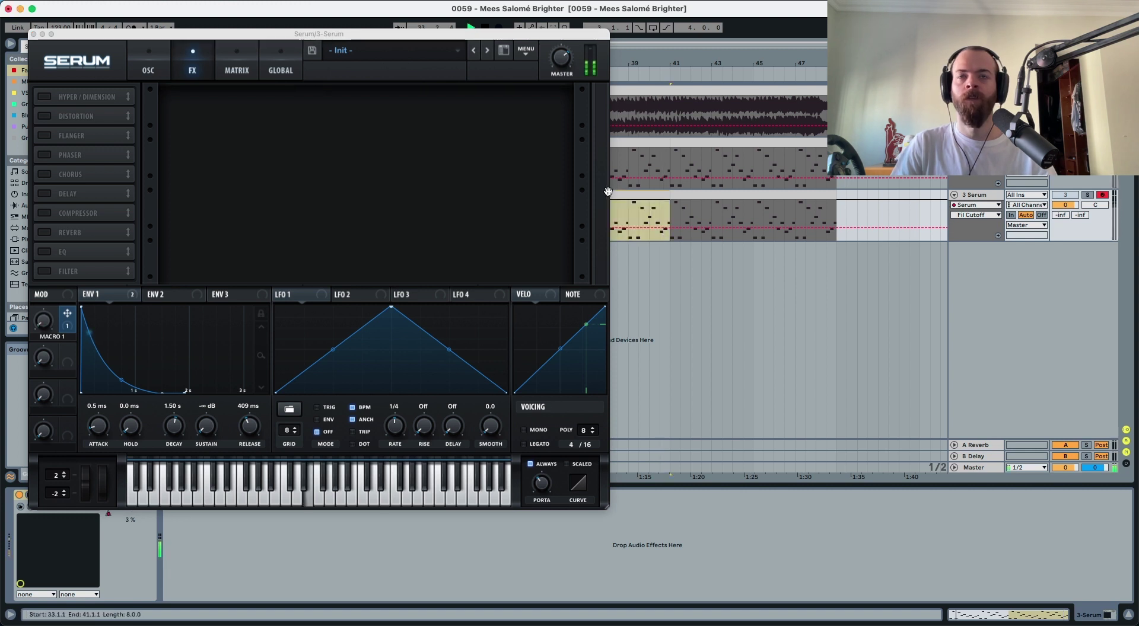
key(space)
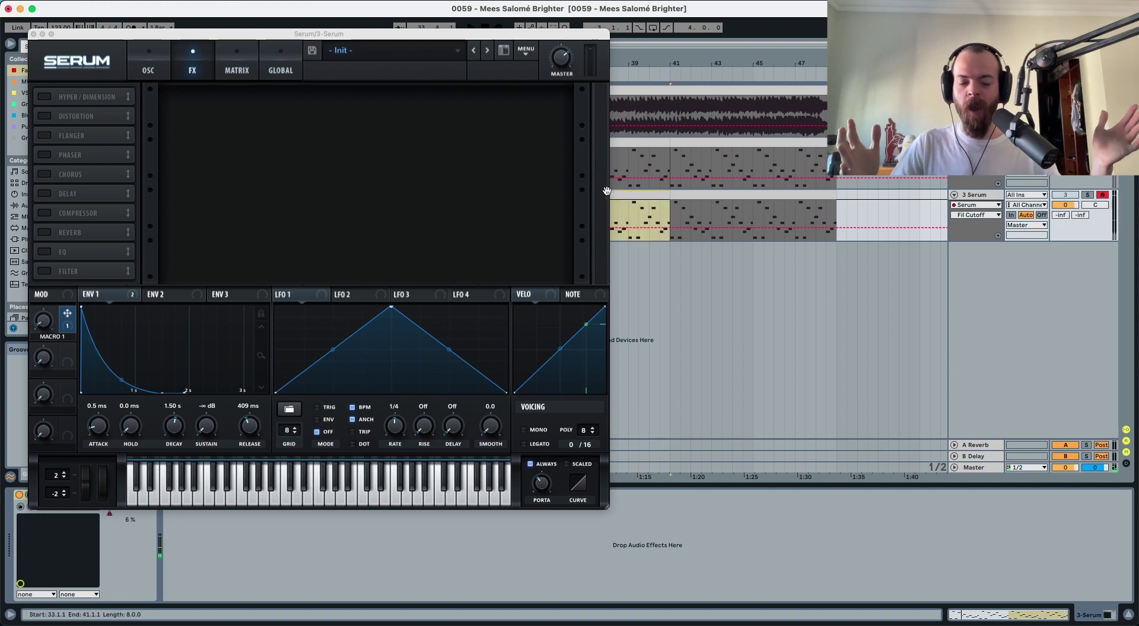
key(space)
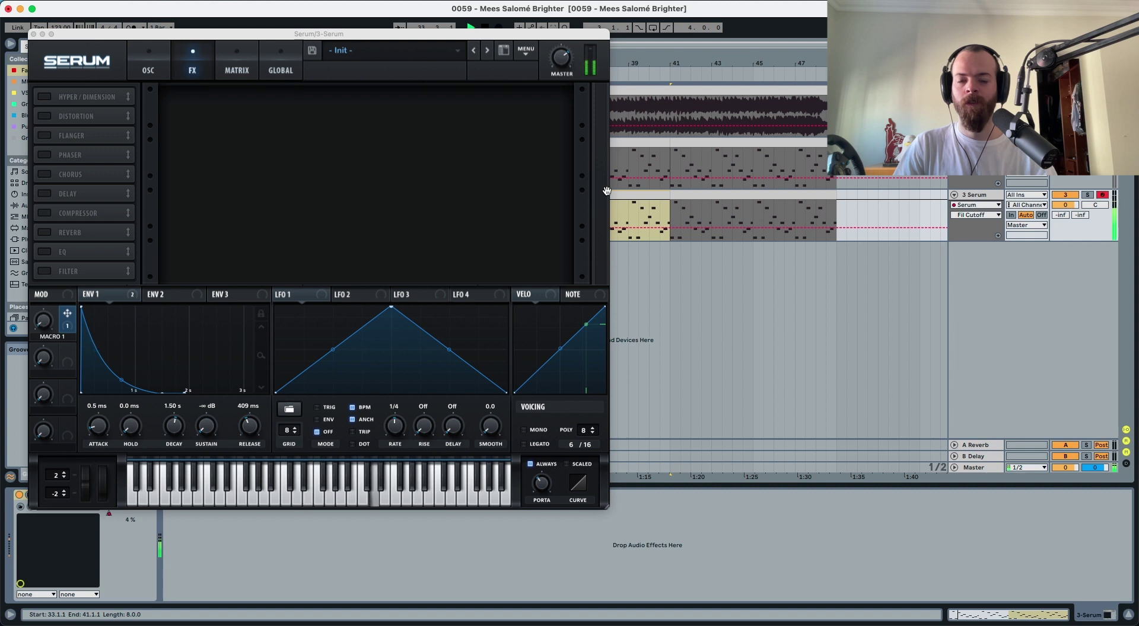
key(space)
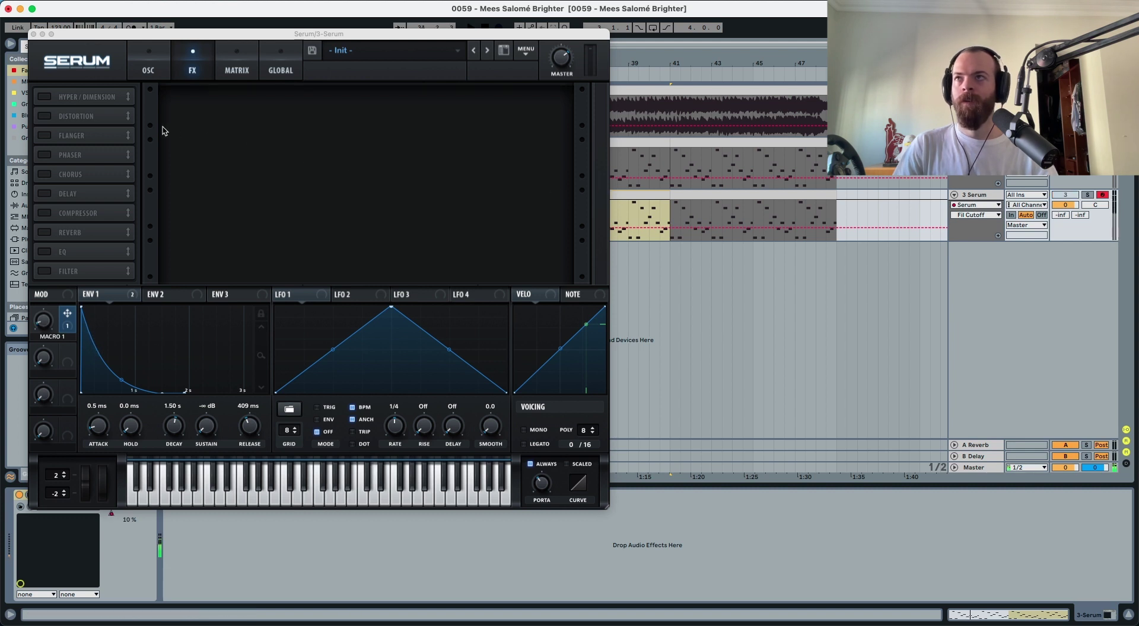
Enable Hyper/Dimension with the Hyper mix at 0%, lower the Dimension size, set its mix to 36%, and play the pattern.
click(44, 97)
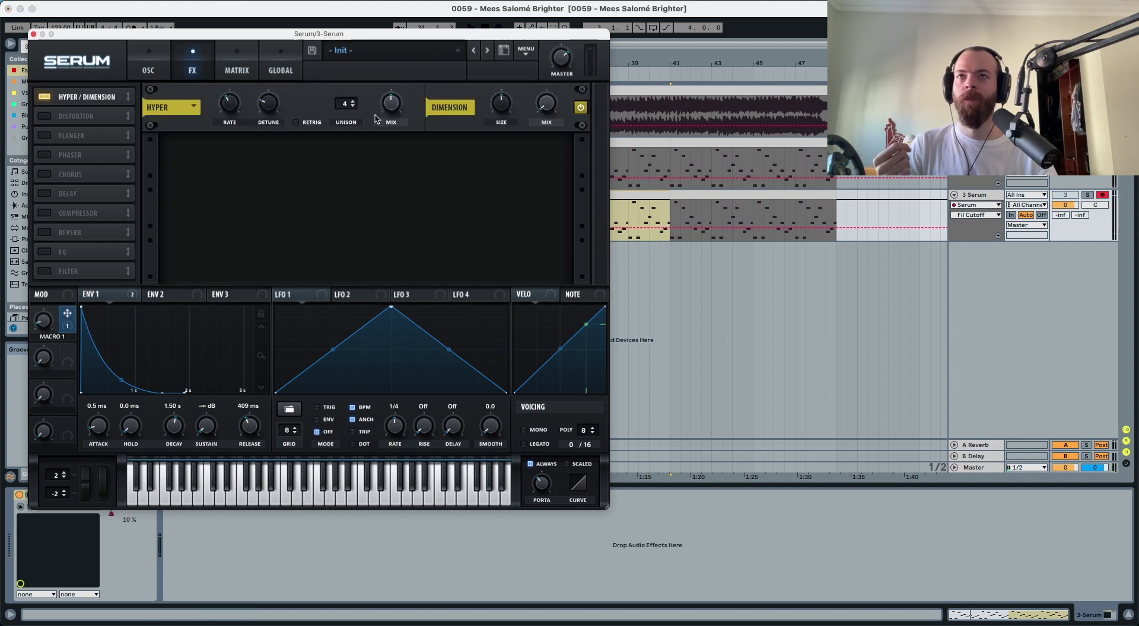
click(394, 104)
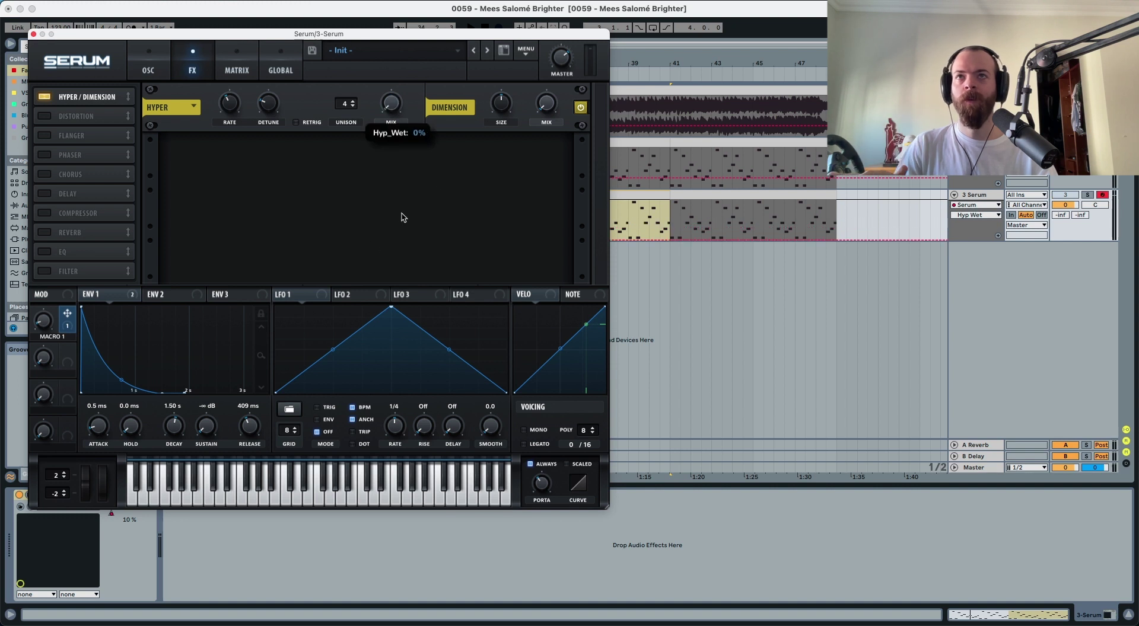
click(501, 110)
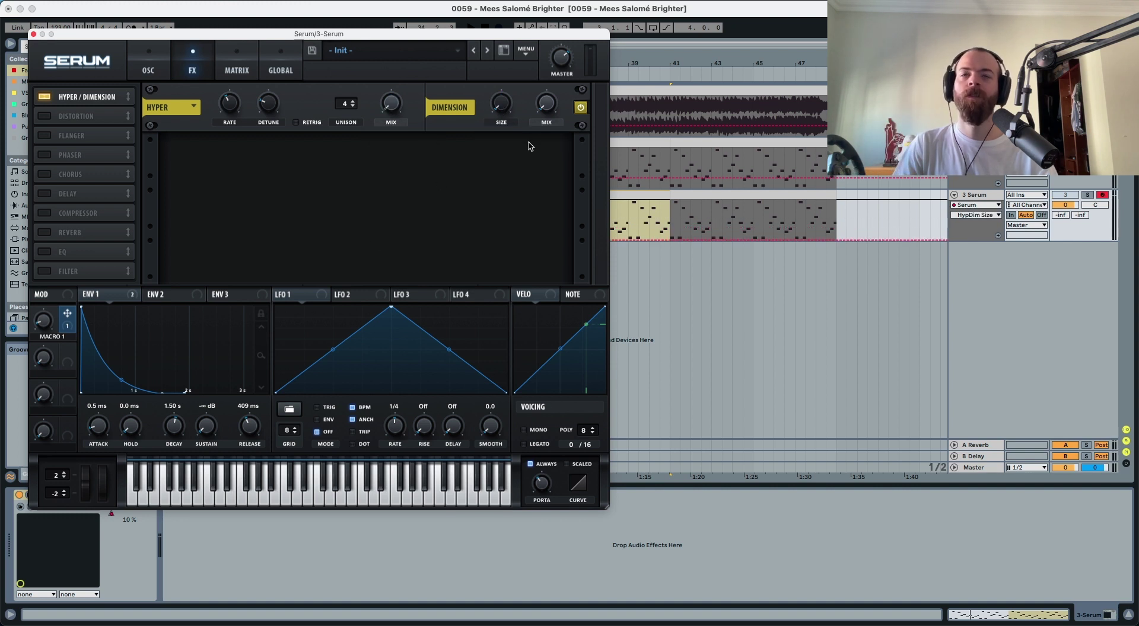
click(546, 113)
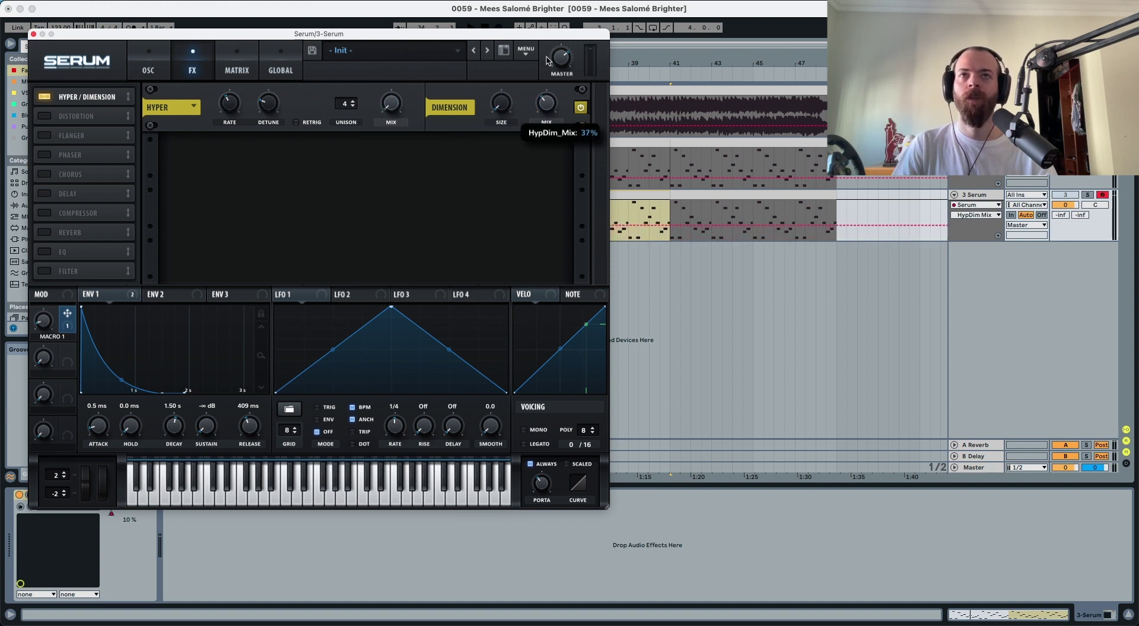
mouse_move(547, 61)
mouse_down()
mouse_move(545, 114)
mouse_move(548, 62)
mouse_up()
key(space)
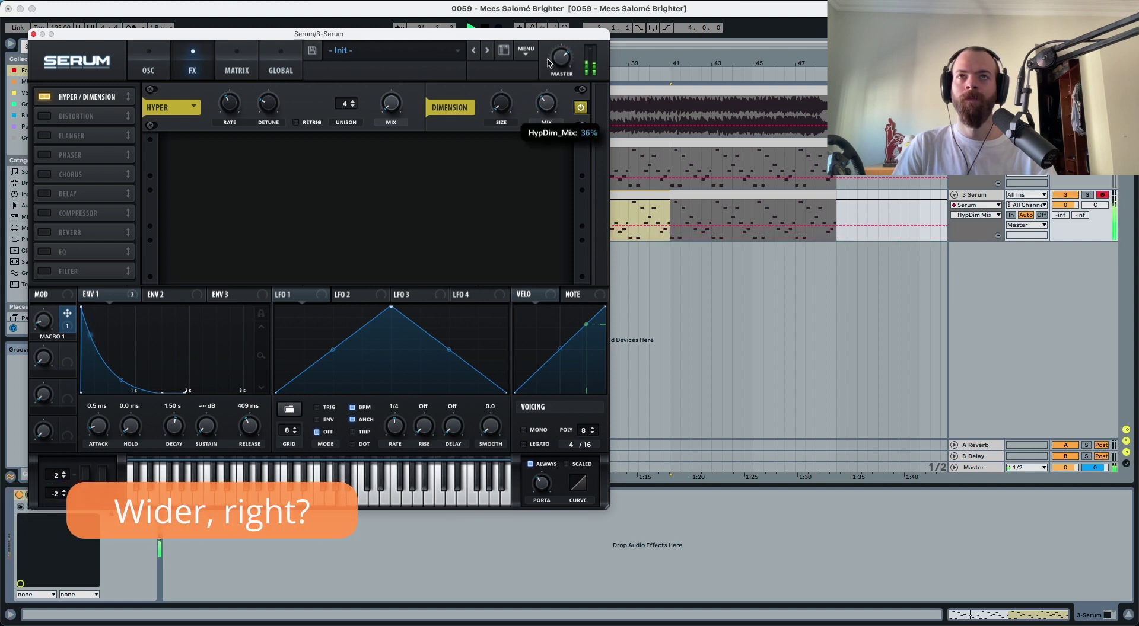
key(space)
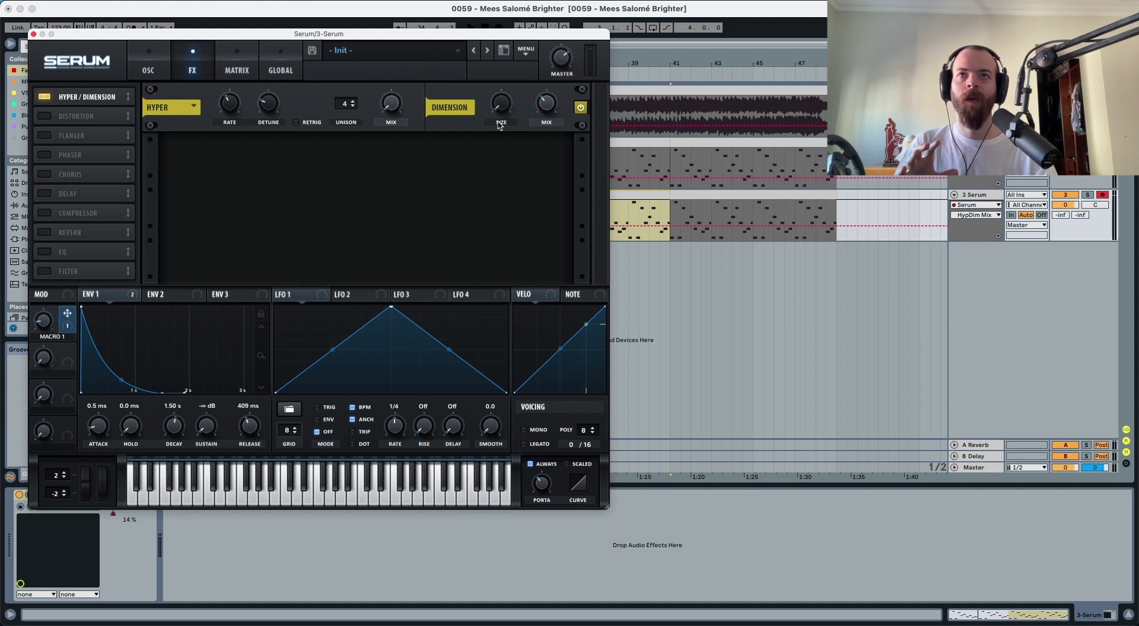
Enable Tube distortion, set its drive to 41% and play the pattern.
click(42, 117)
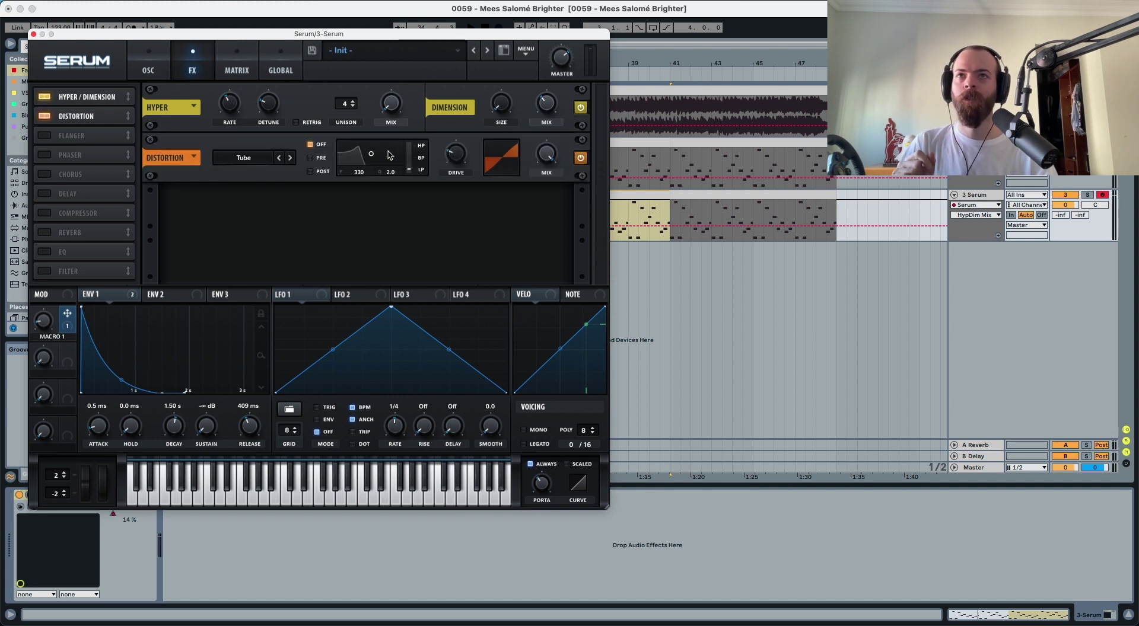
drag(452, 153, 449, 141)
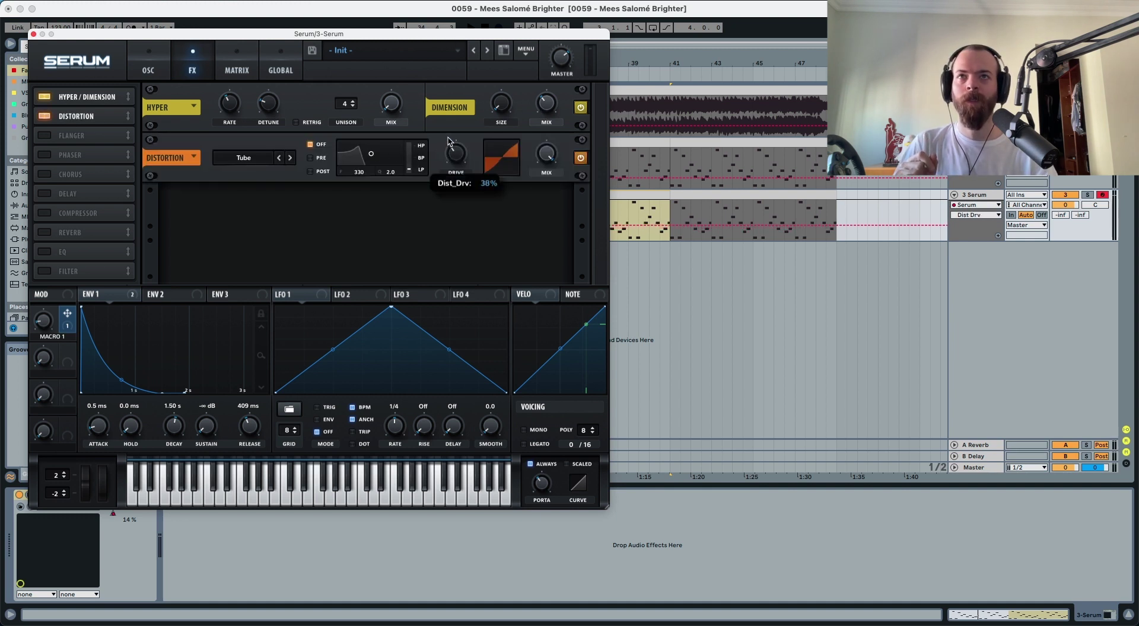
key(space)
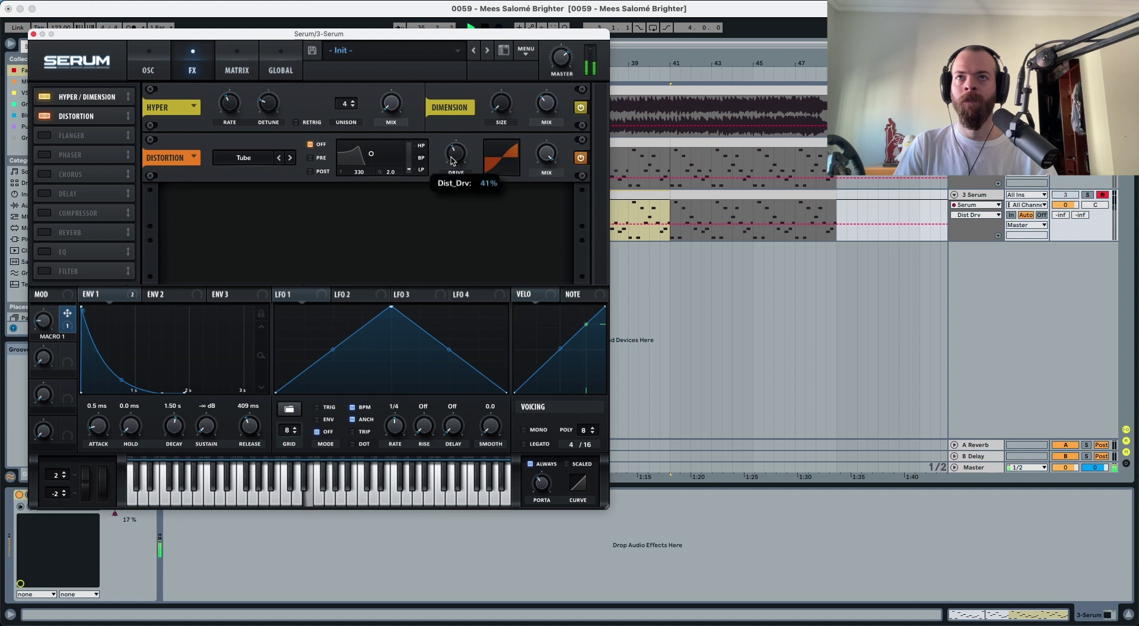
key(space)
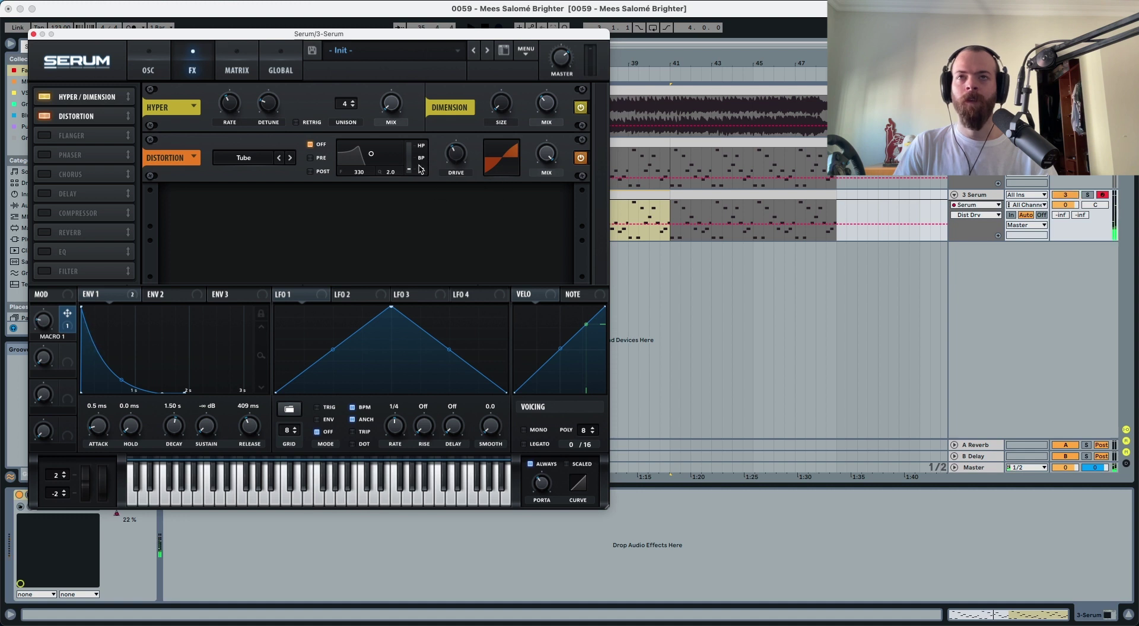
Modulate the distortion drive with Envelope 1 and play the pattern.
drag(128, 299, 450, 155)
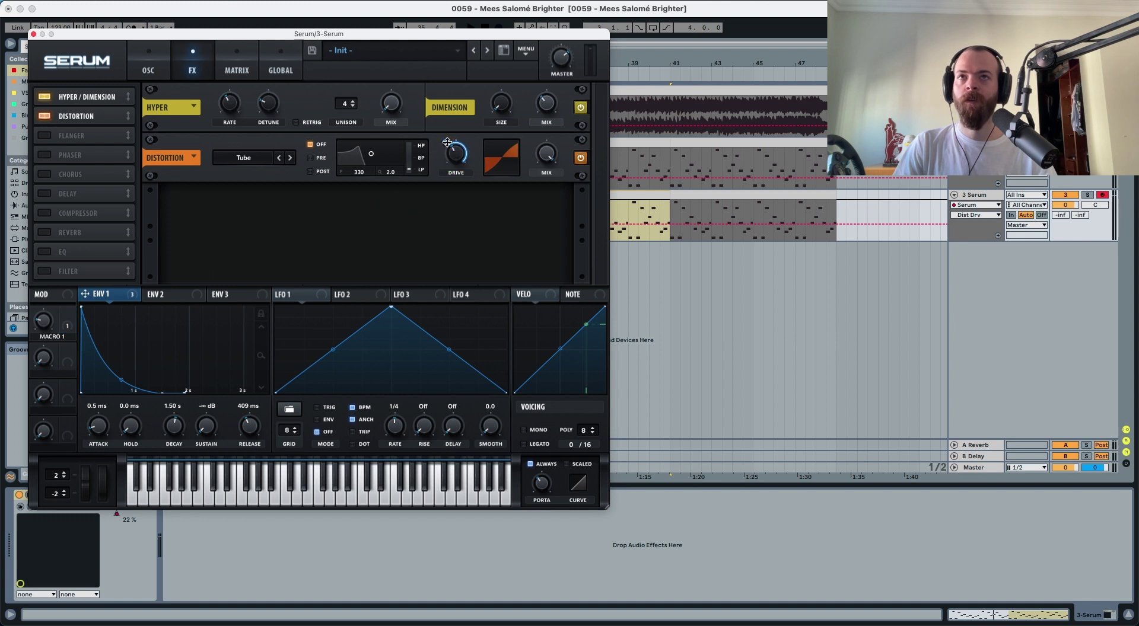
key(space)
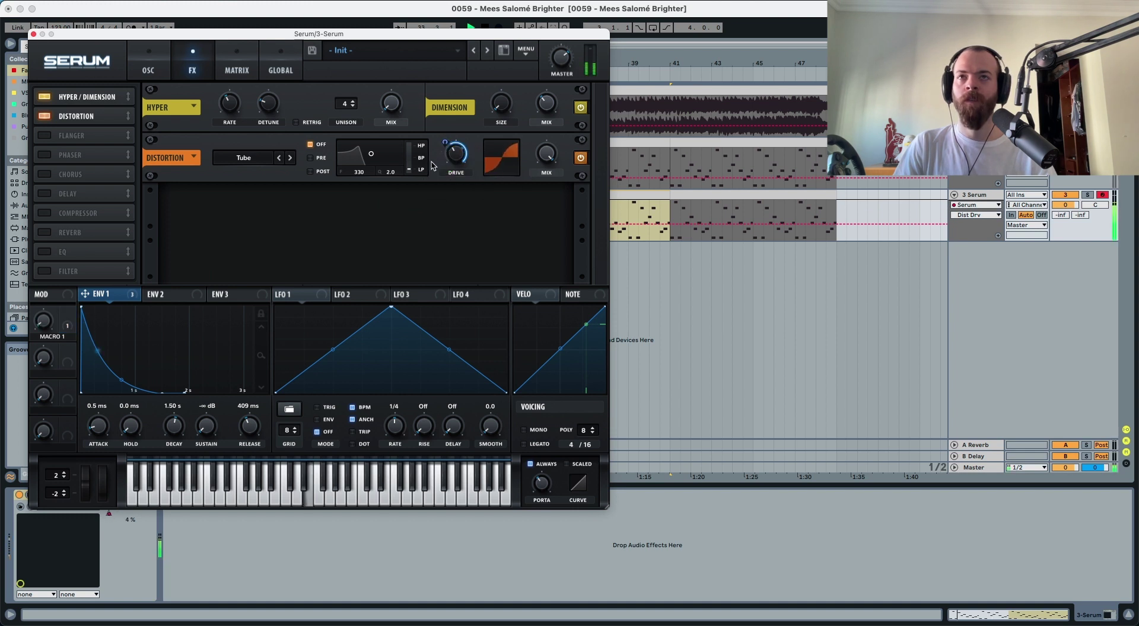
key(space)
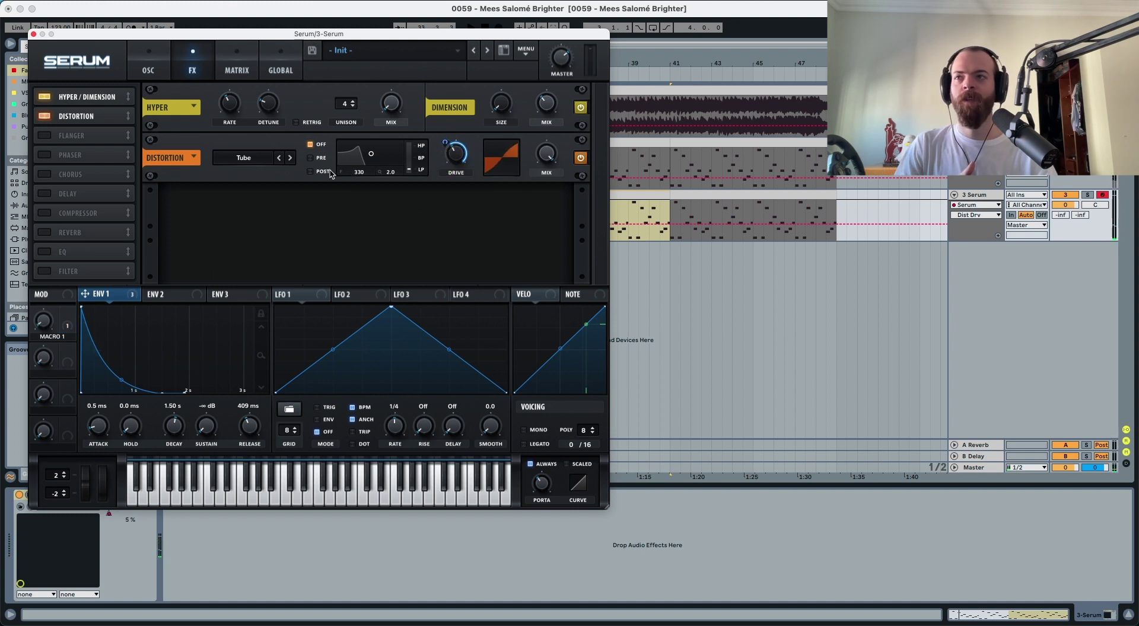
Assign Macro 1 as the auxiliary source of the Envelope 1 to distortion drive modulation, and return to the oscillator page.
click(238, 71)
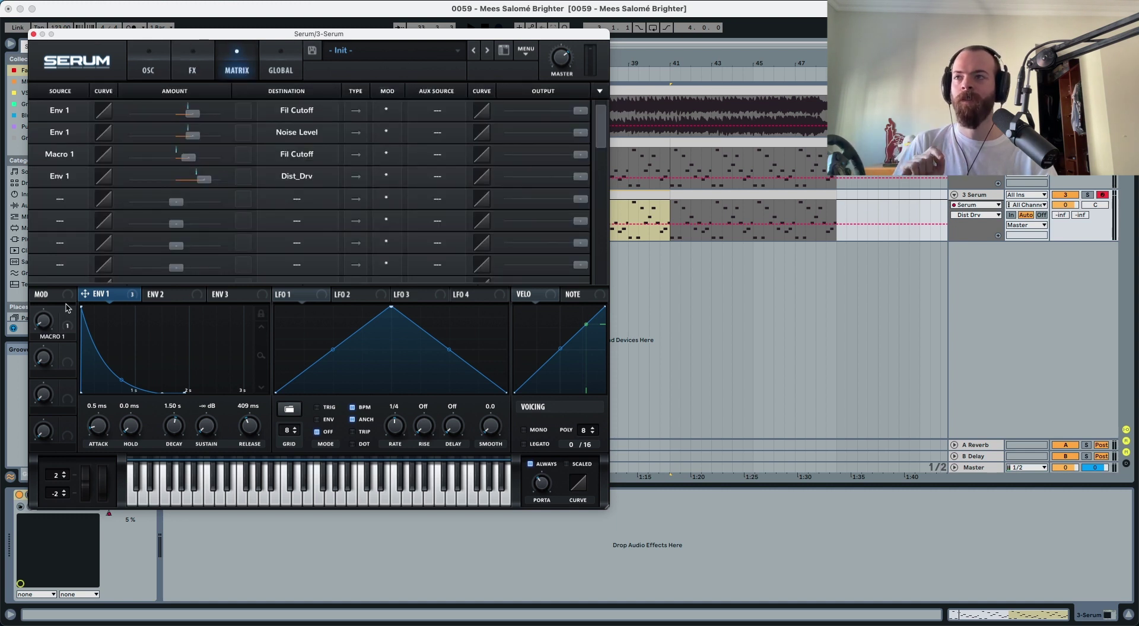
drag(69, 315, 423, 177)
click(140, 69)
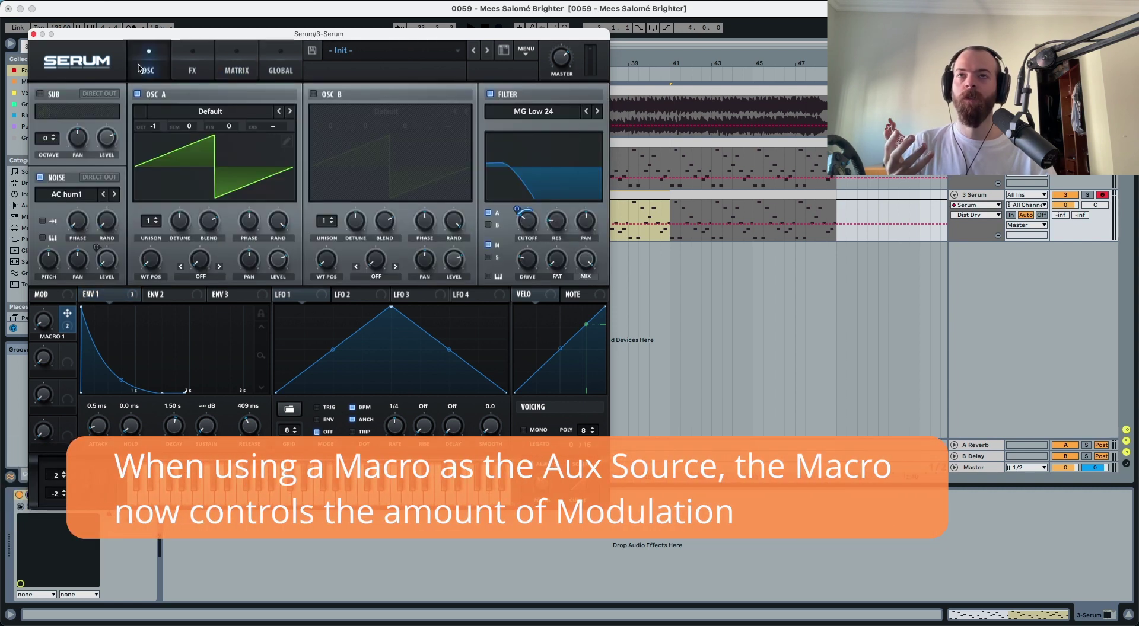
Sweep Macro 1 between 0% and 100% on the effects page to try the distortion drive modulation, and re-enable the automation.
click(193, 70)
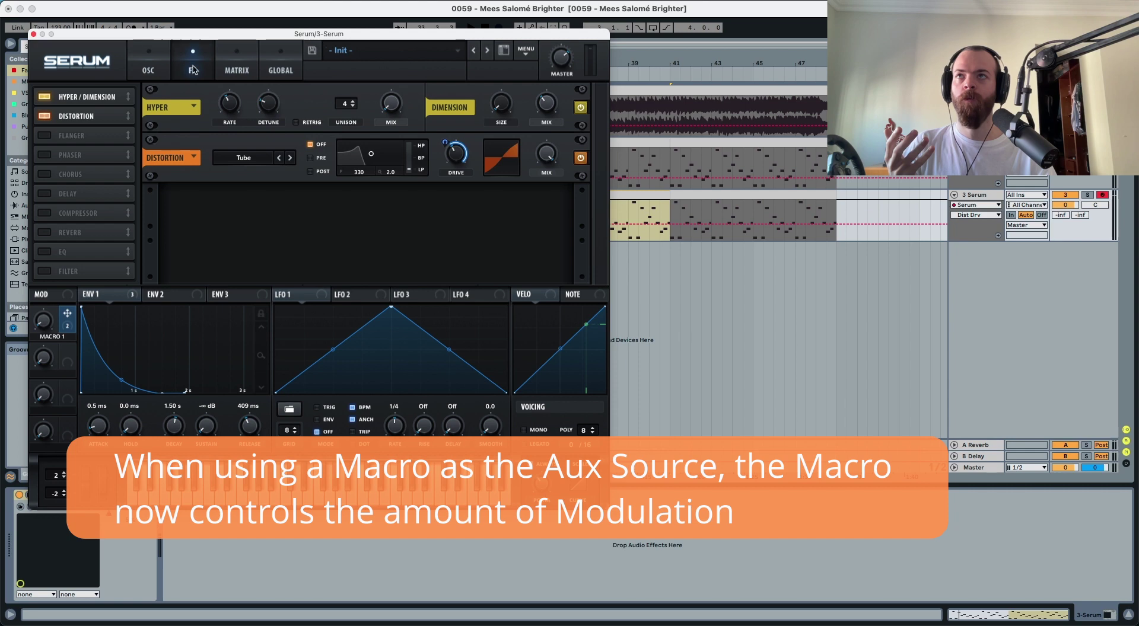
click(47, 326)
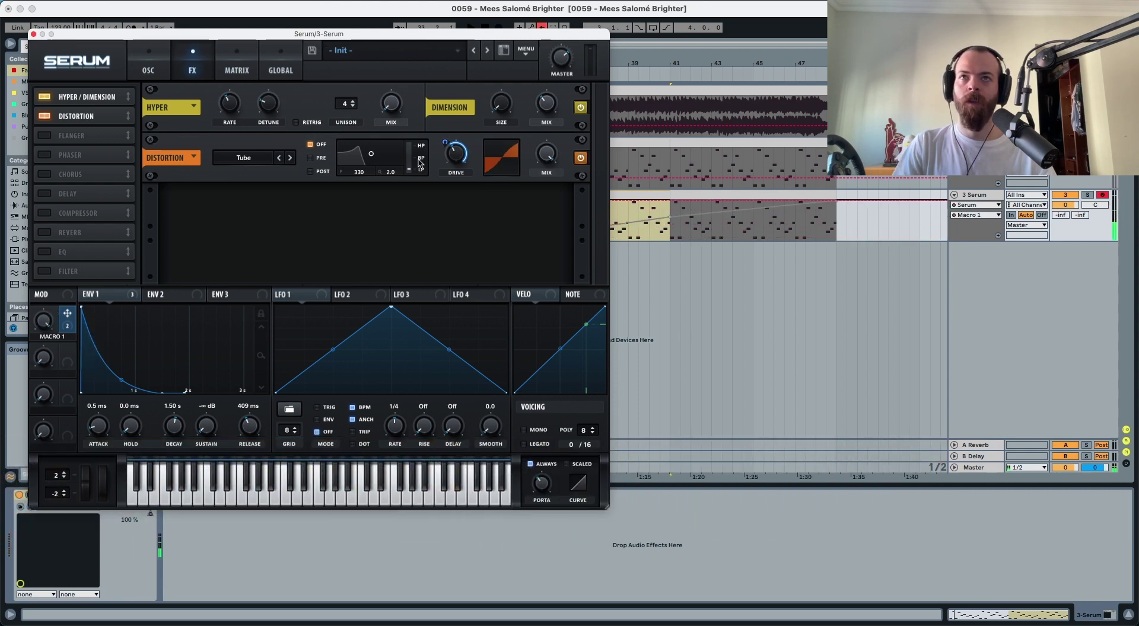
drag(55, 324, 56, 362)
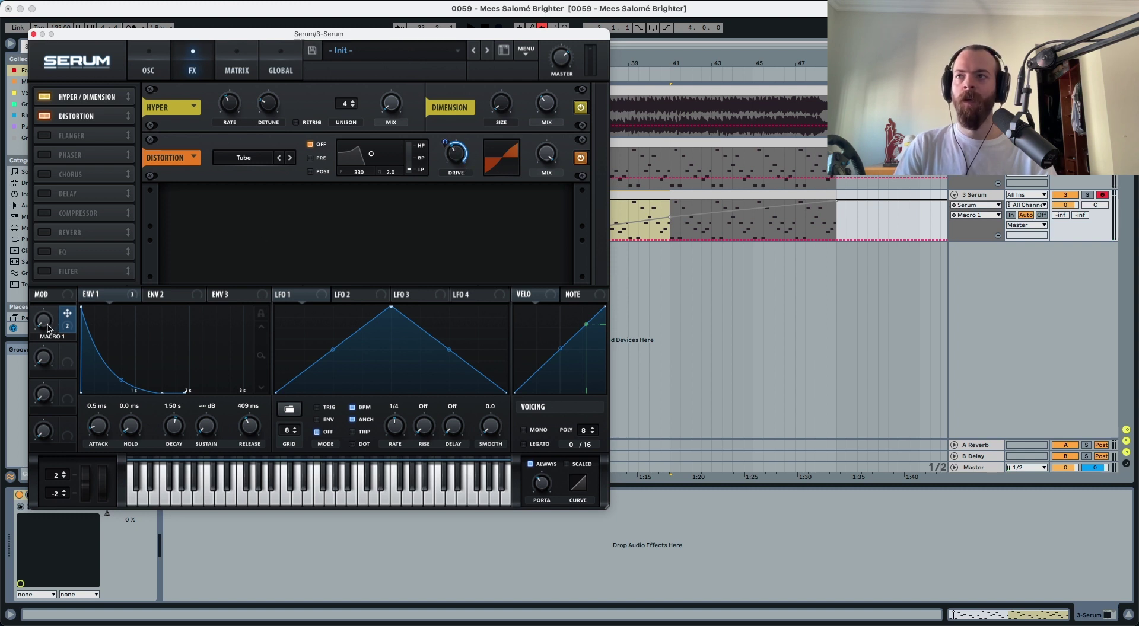
drag(49, 328, 58, 272)
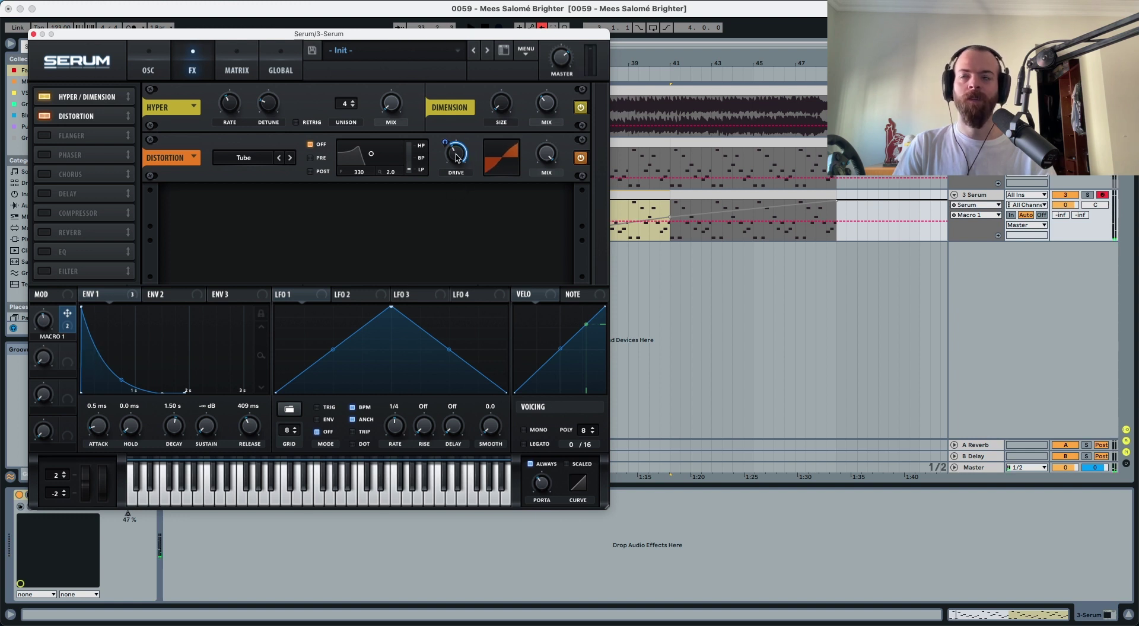
click(542, 27)
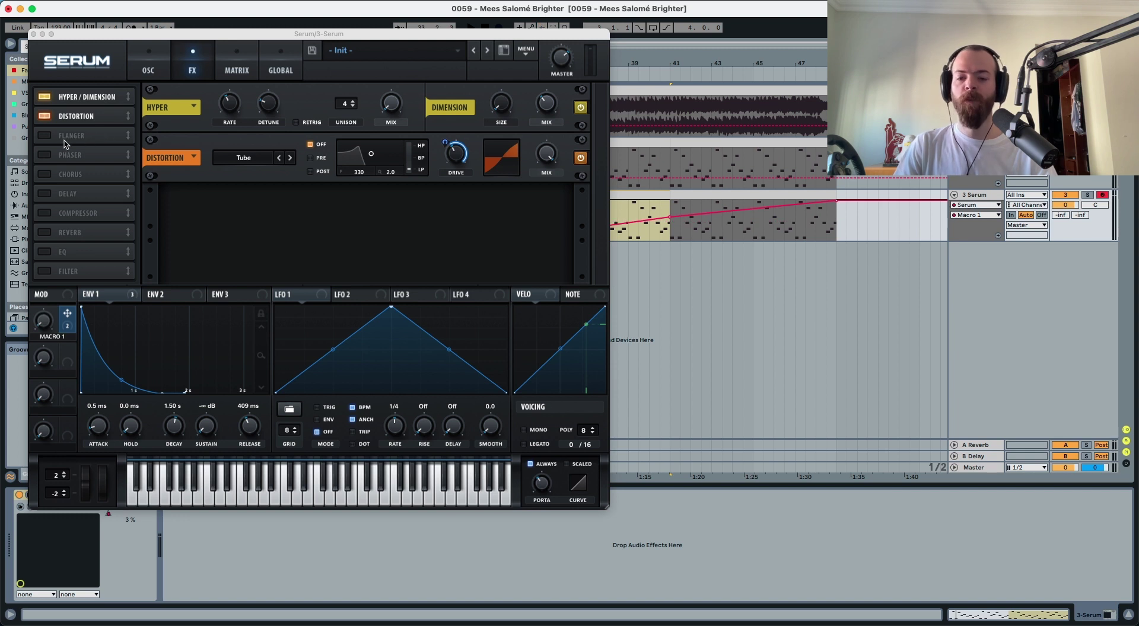
Enable the Filter effect after Distortion as High 6 with cutoff at minimum, raise its drive, and play the pattern.
click(48, 271)
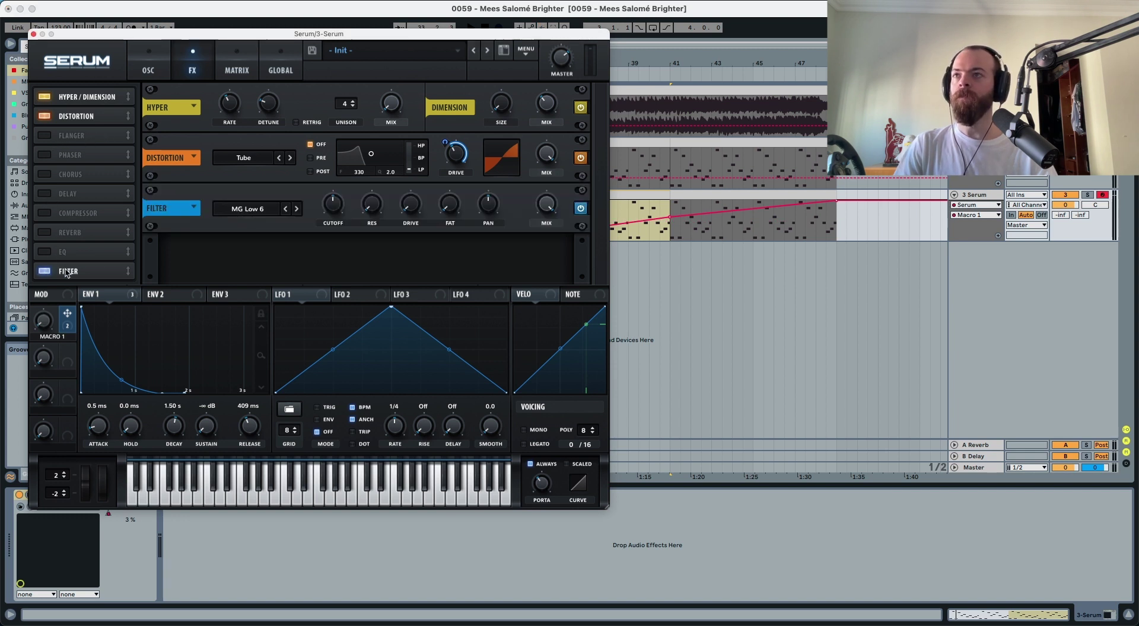
click(298, 209)
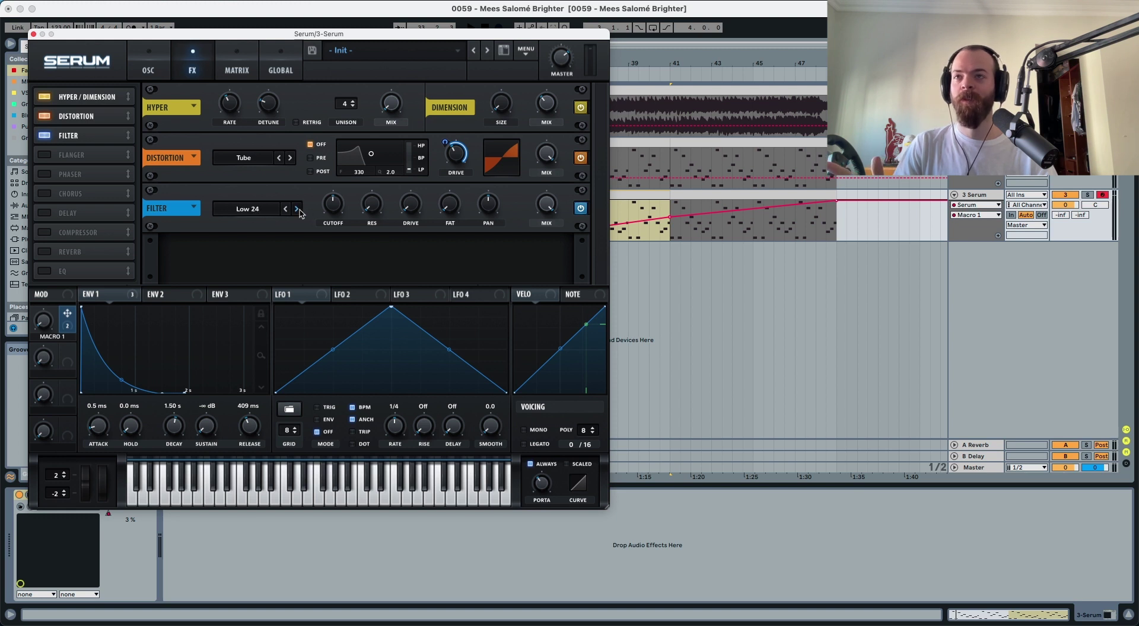
click(332, 204)
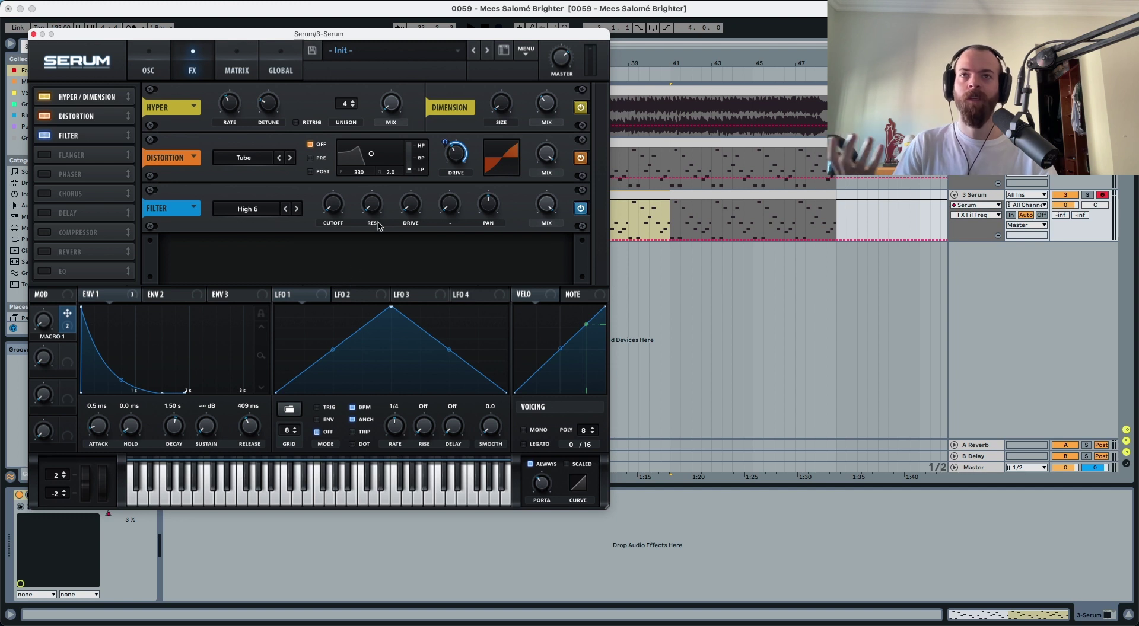
drag(408, 212, 408, 182)
key(space)
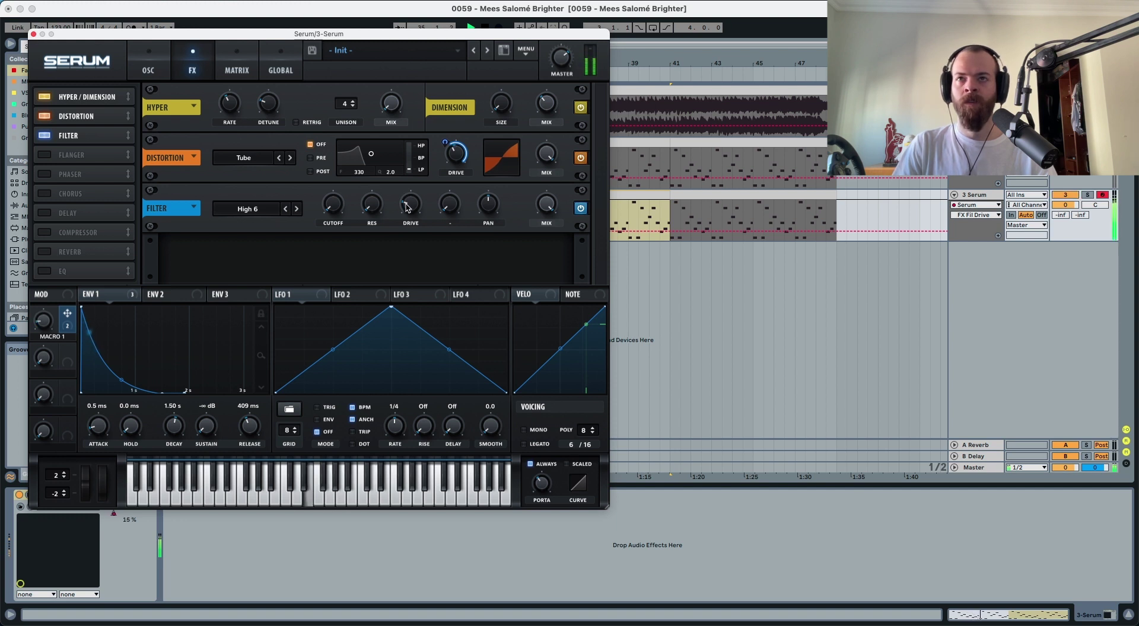
key(space)
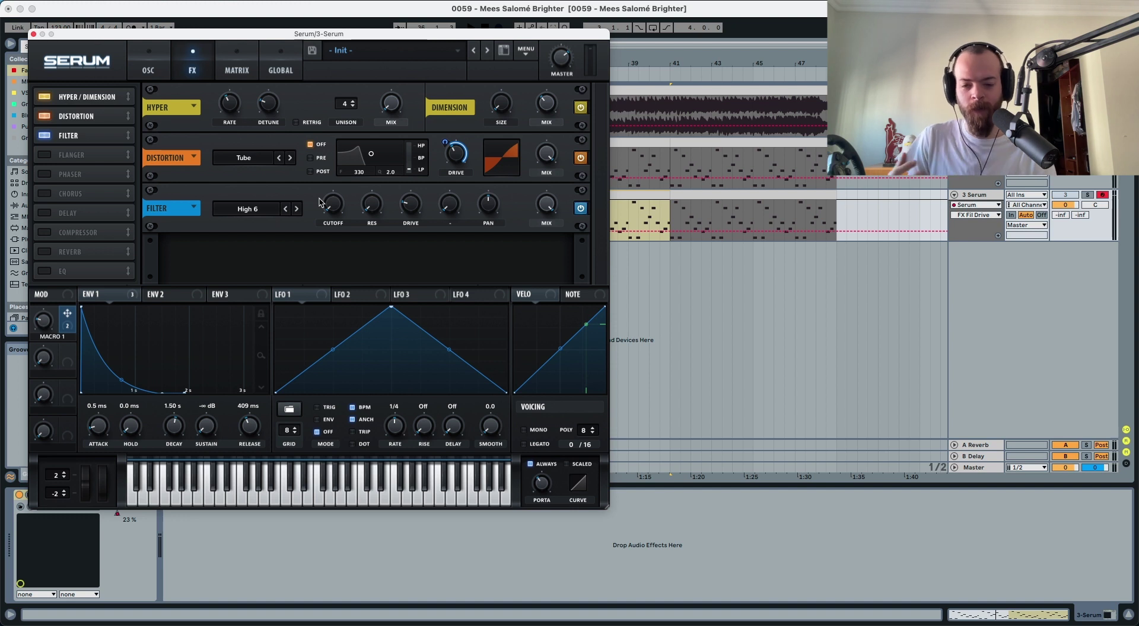
Enable EQ after the Filter effect, boost the high band by 5.4 dB, lower its Q, and play the pattern.
click(43, 271)
drag(69, 198, 70, 149)
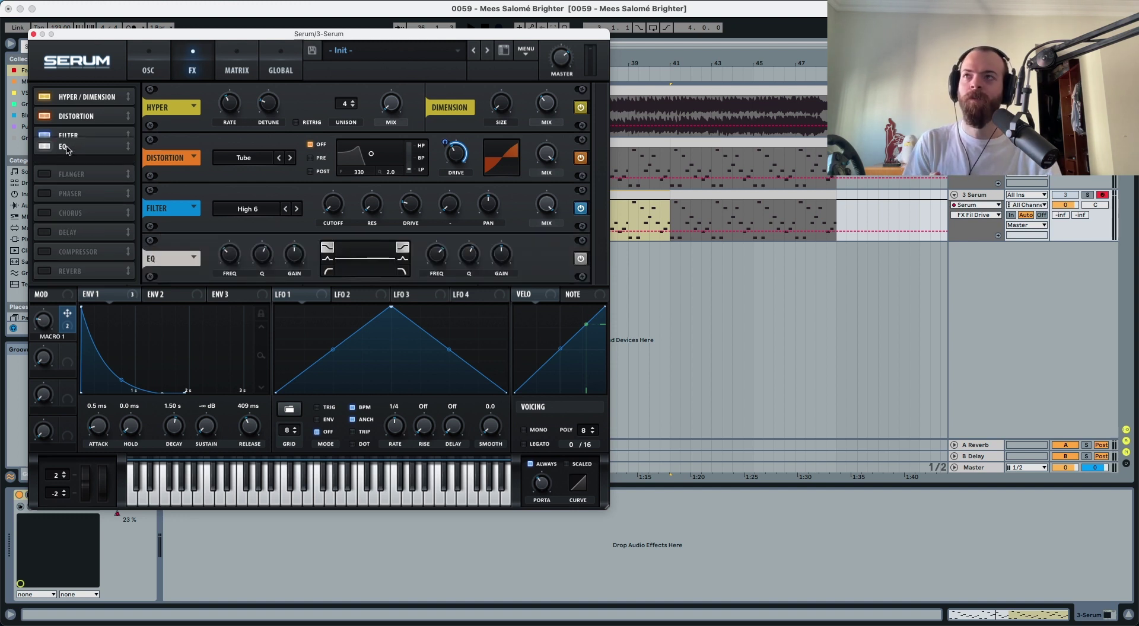
drag(497, 267, 503, 250)
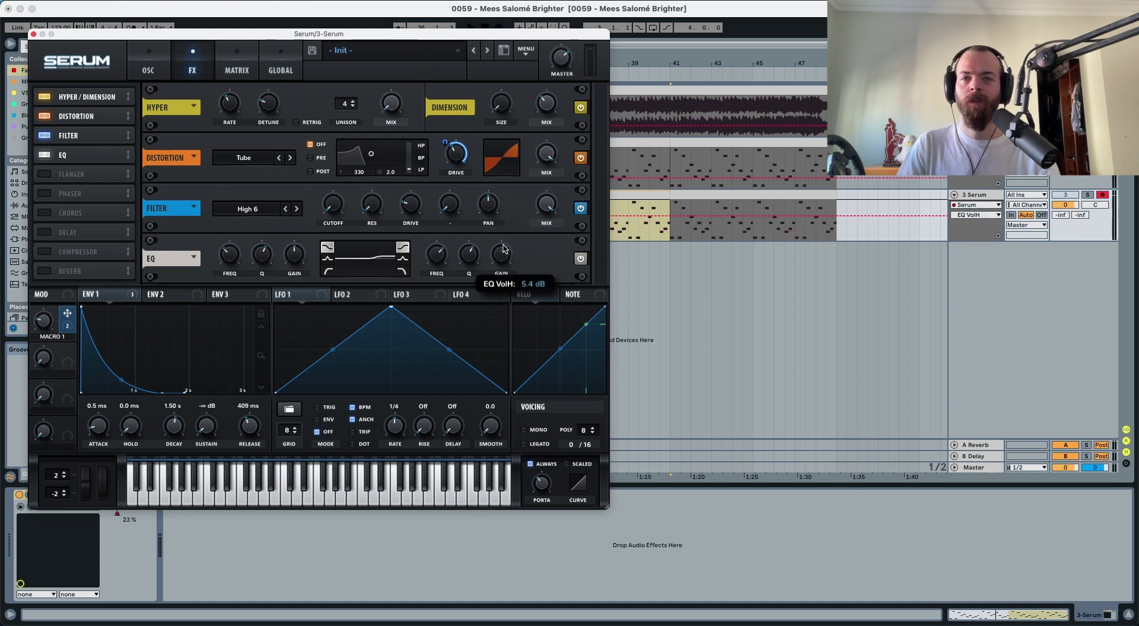
key(space)
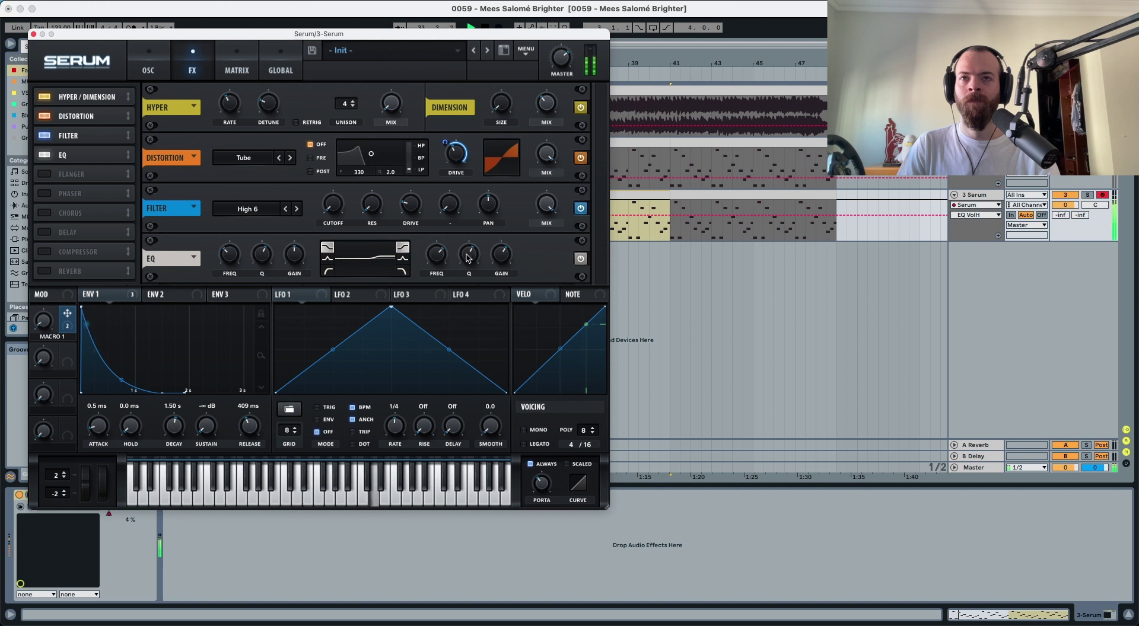
drag(469, 257, 464, 284)
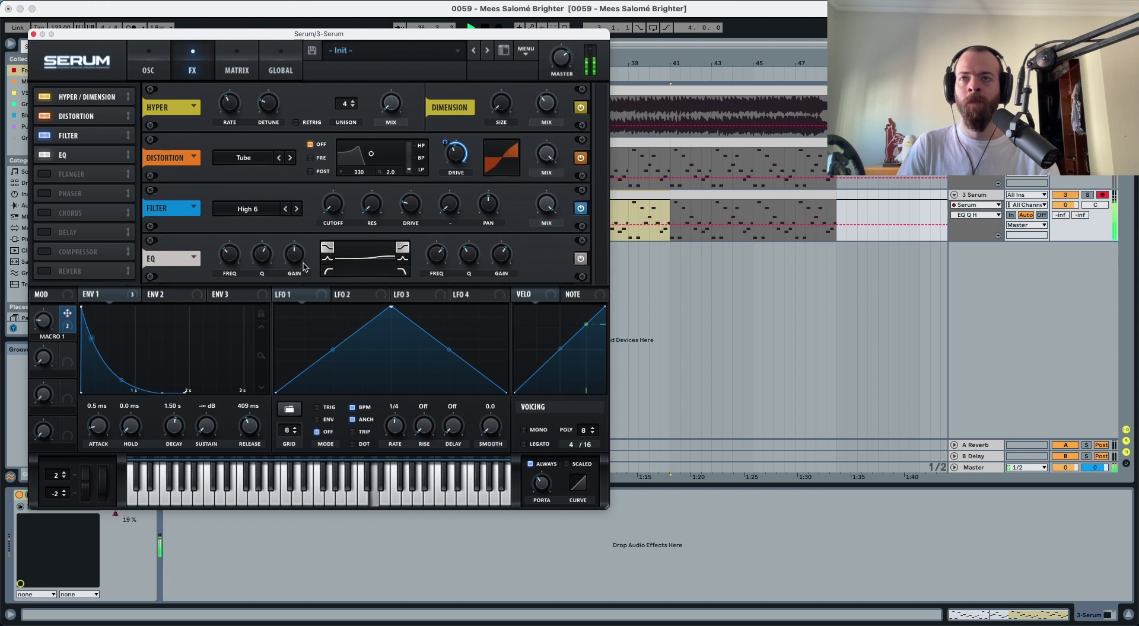
key(space)
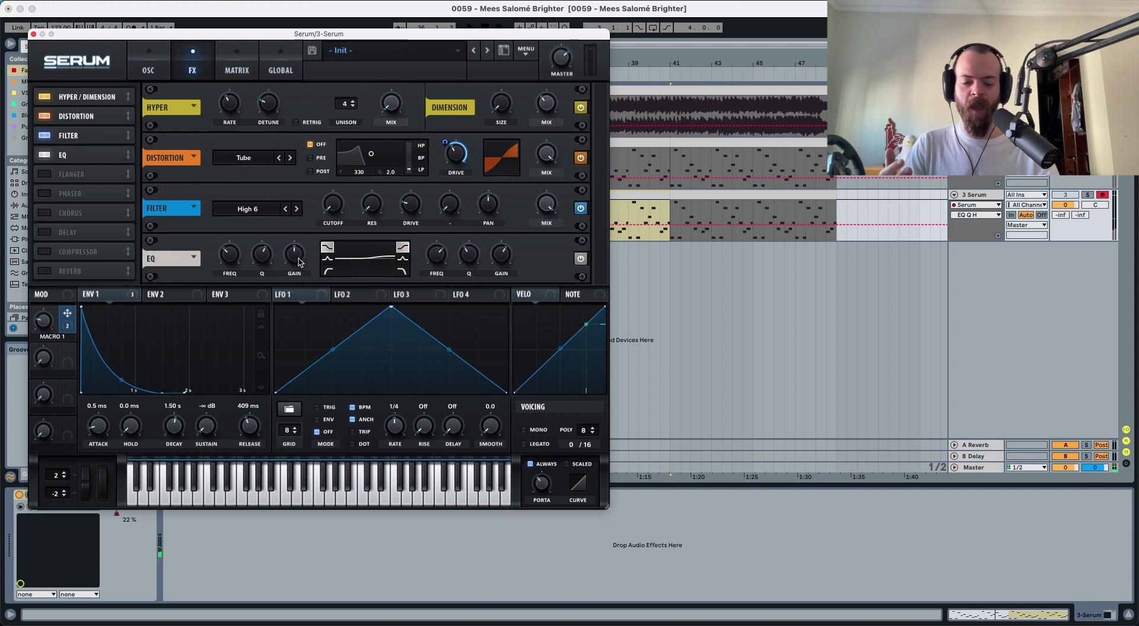
Boost the EQ's low band by 3.8 dB, make it a peak band with Q at 38%, and play the pattern.
drag(298, 263, 298, 263)
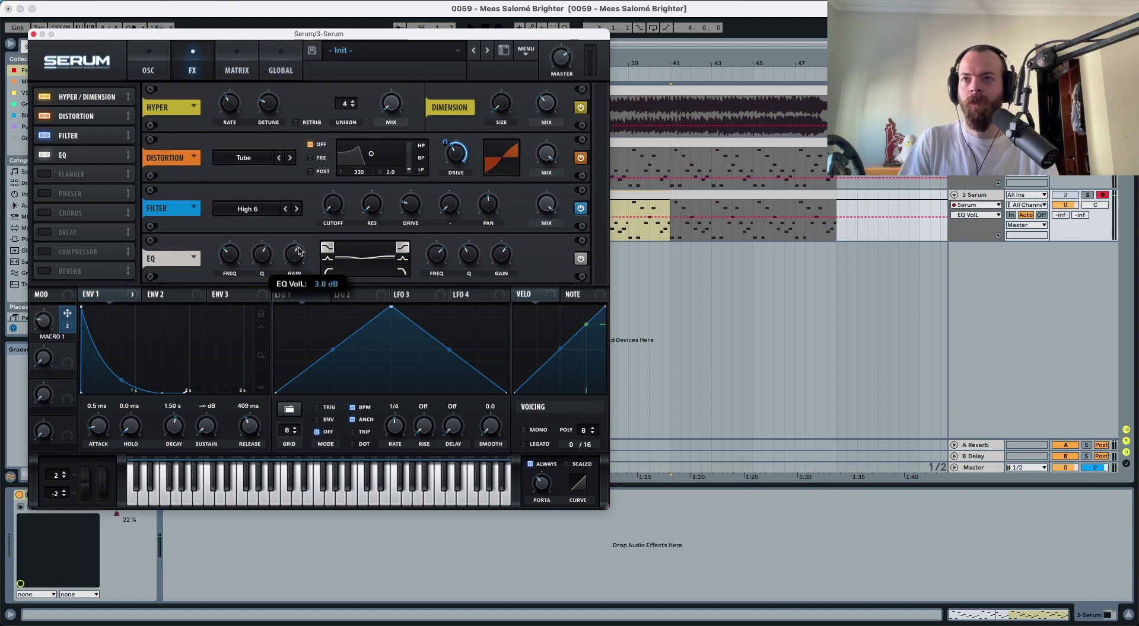
click(327, 259)
click(262, 255)
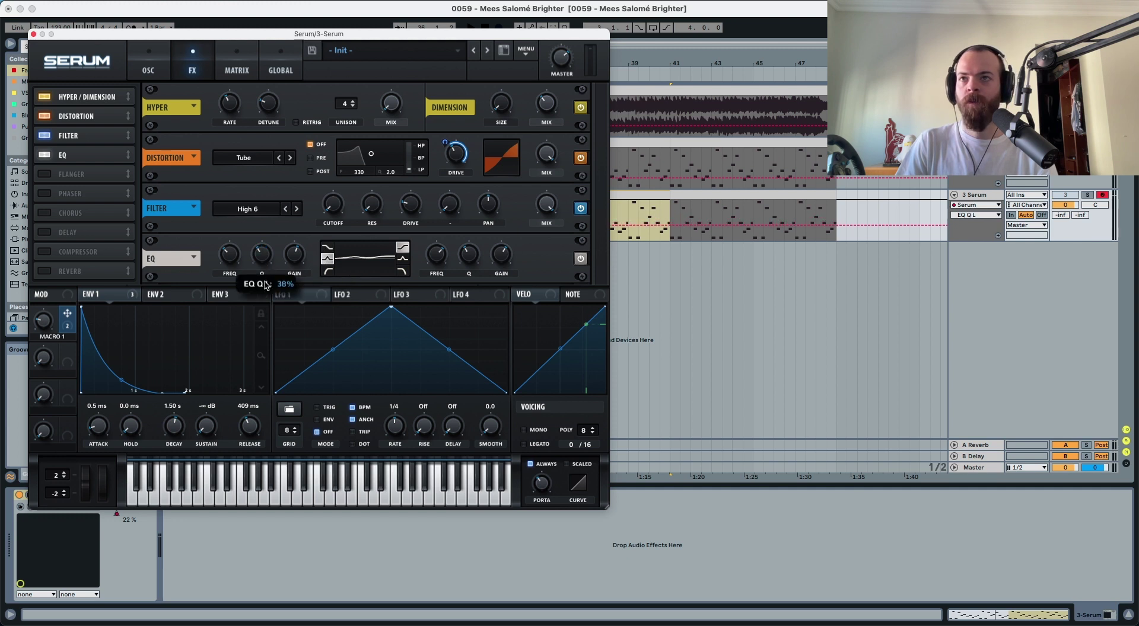
key(space)
drag(265, 285, 266, 283)
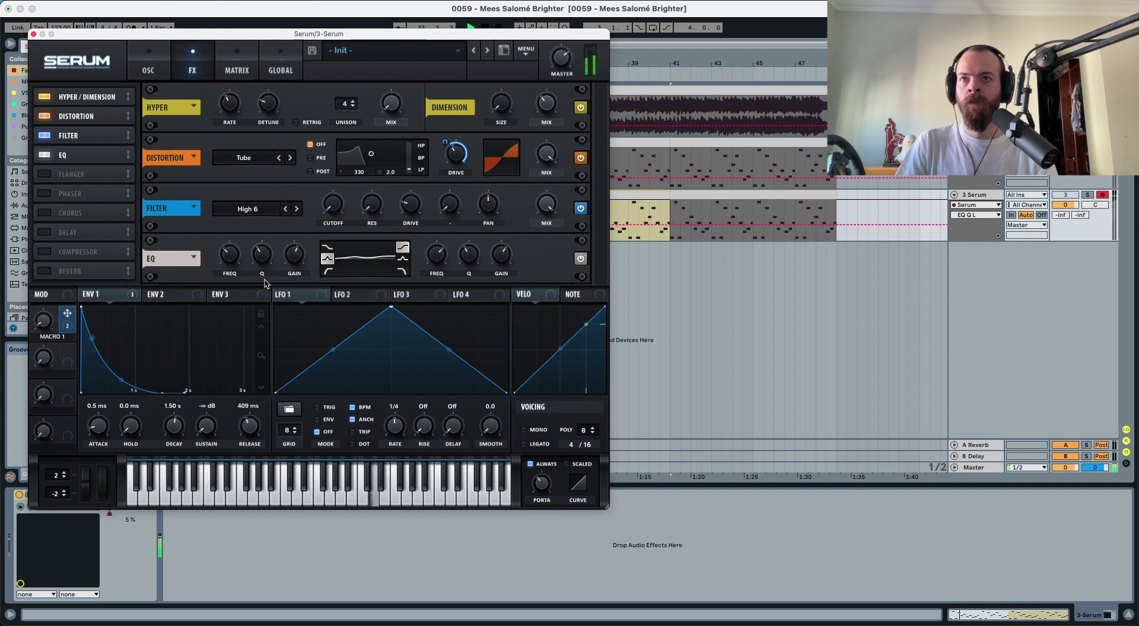
Lower the distortion drive to 32% and play the pattern.
click(448, 163)
key(space)
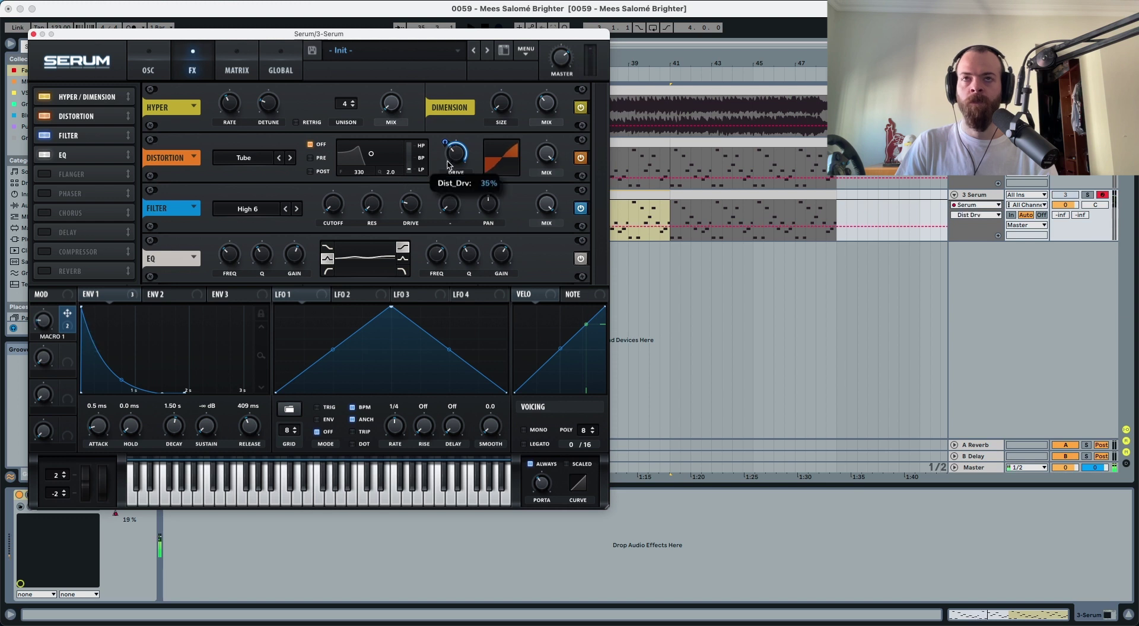
drag(447, 166, 448, 166)
key(space)
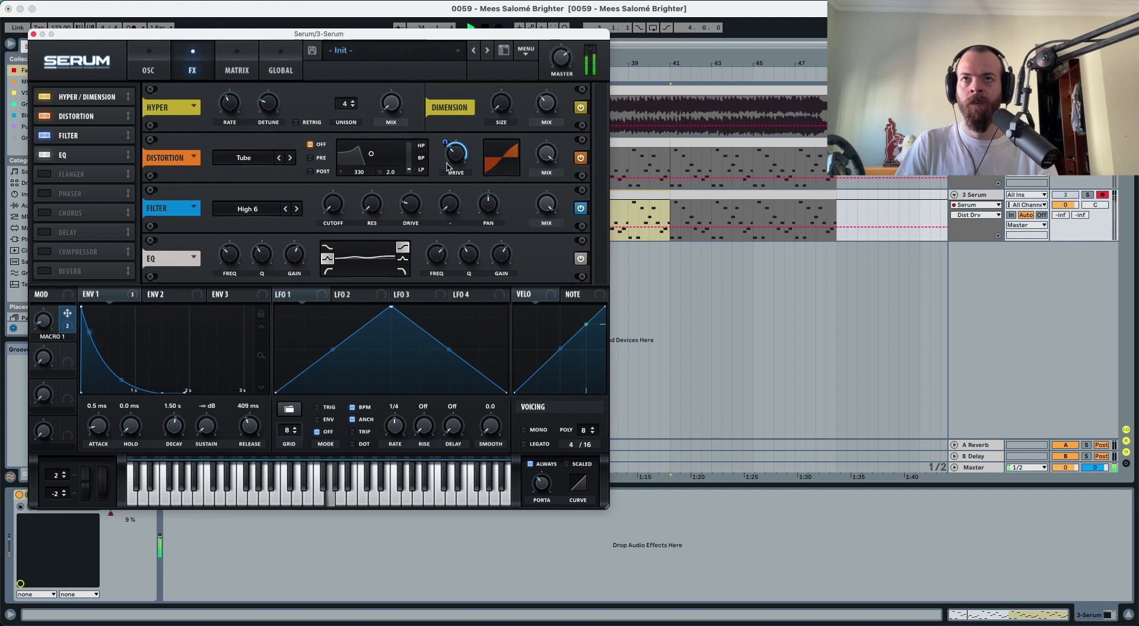
mouse_move(443, 146)
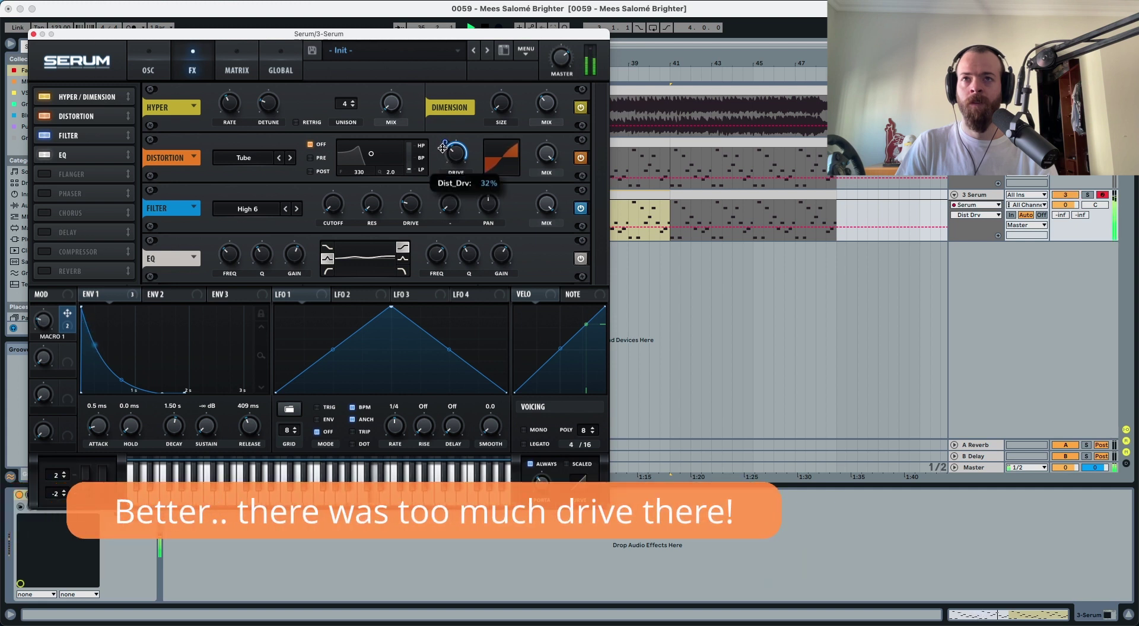
key(space)
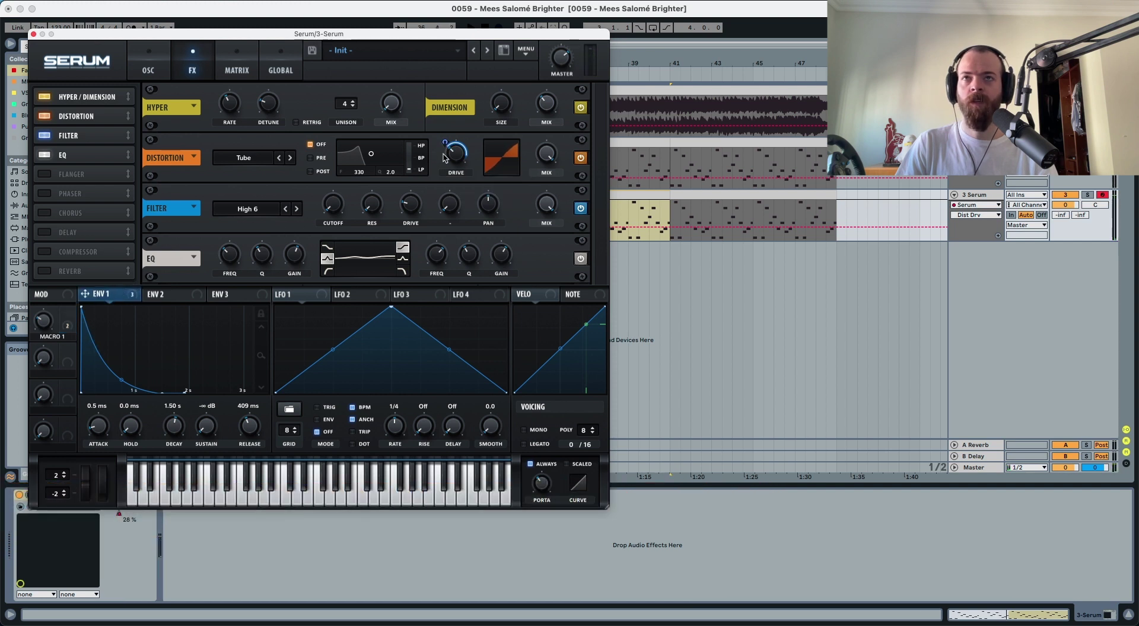
key(space)
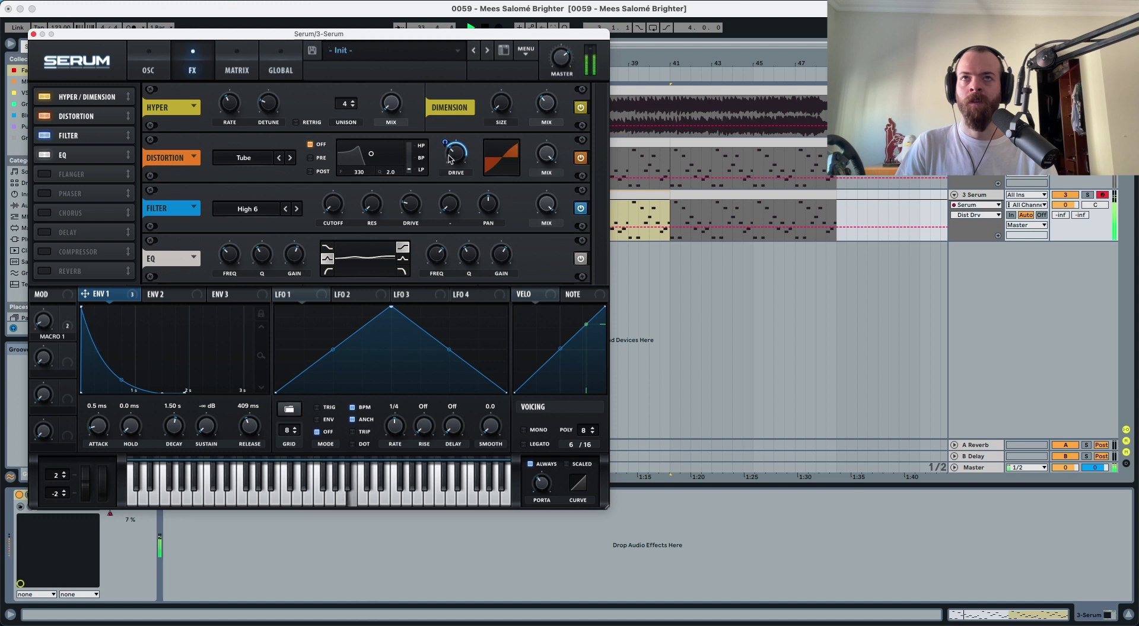
Set the master volume to about 62% and play the pattern.
click(553, 68)
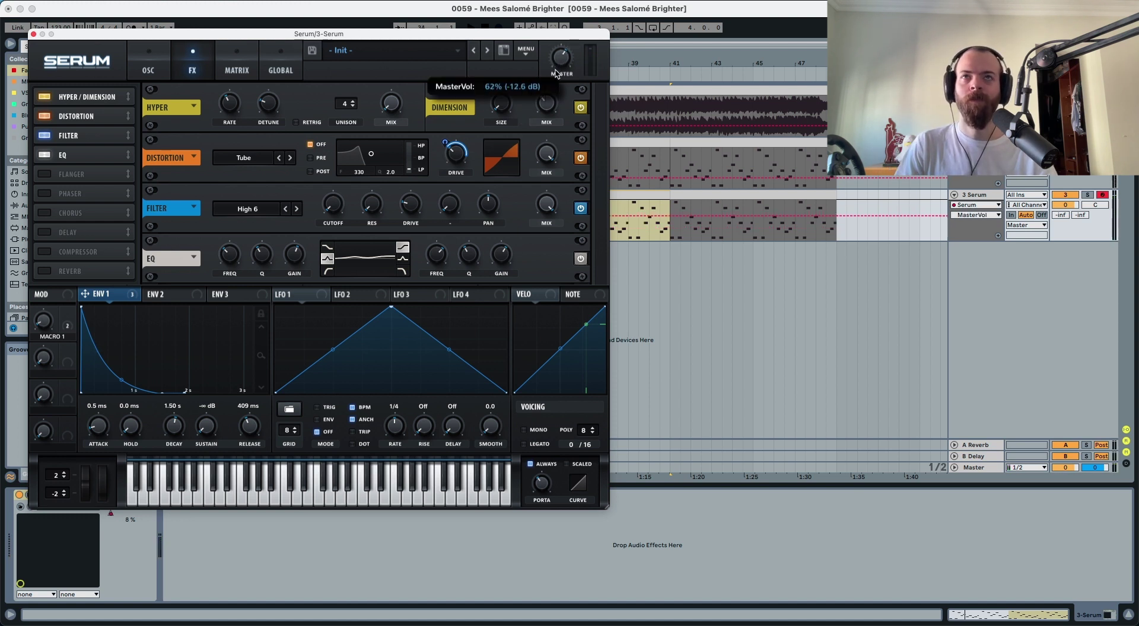
key(space)
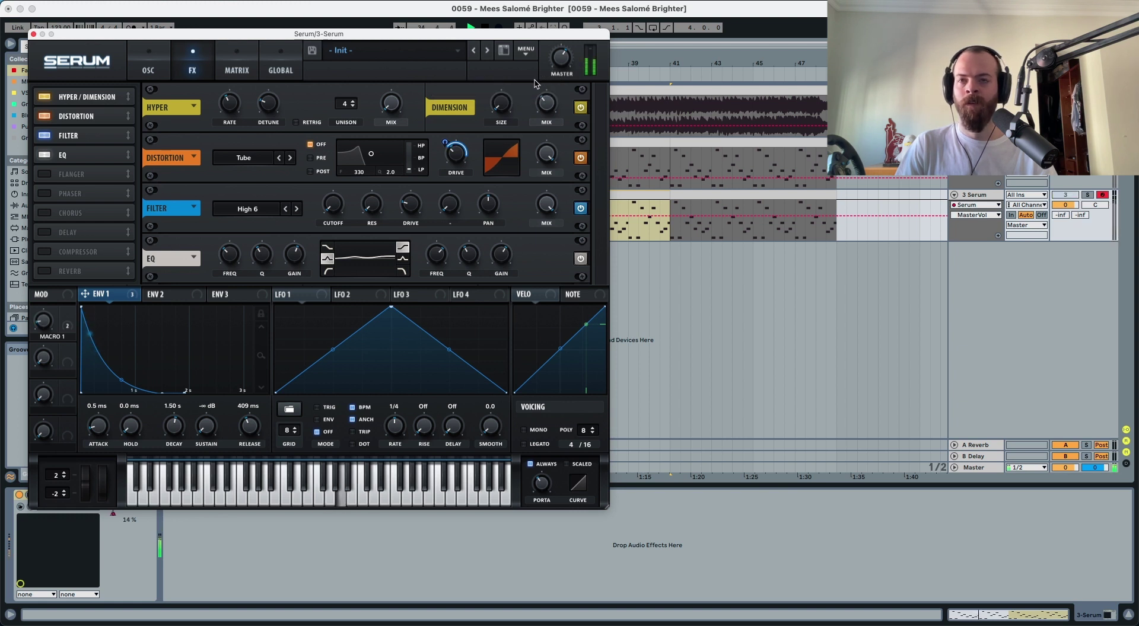
click(558, 60)
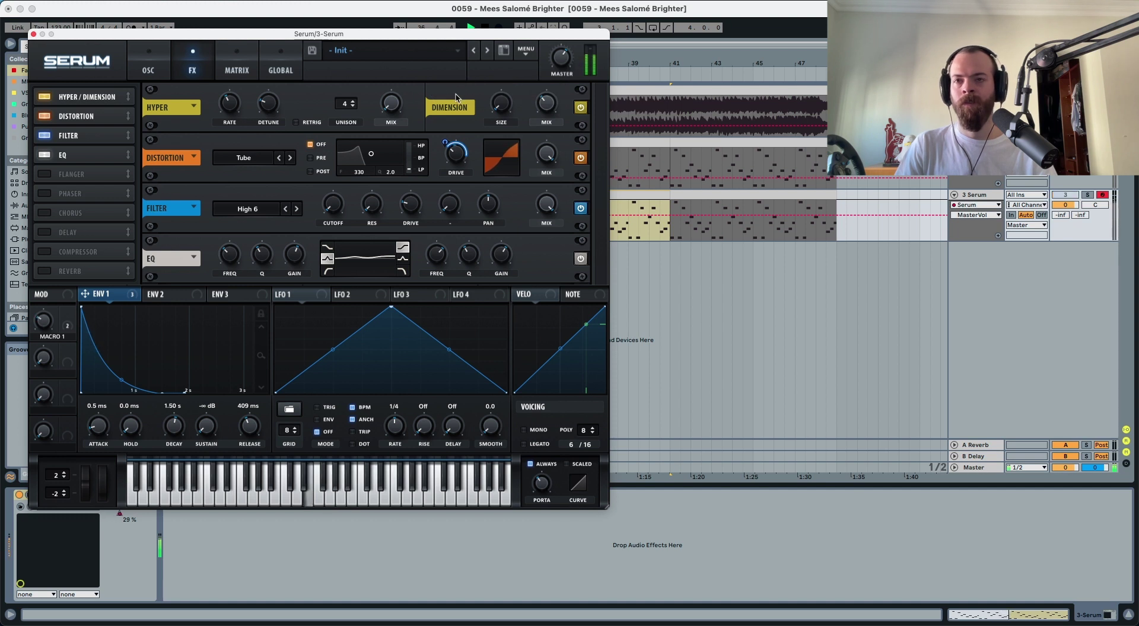
key(space)
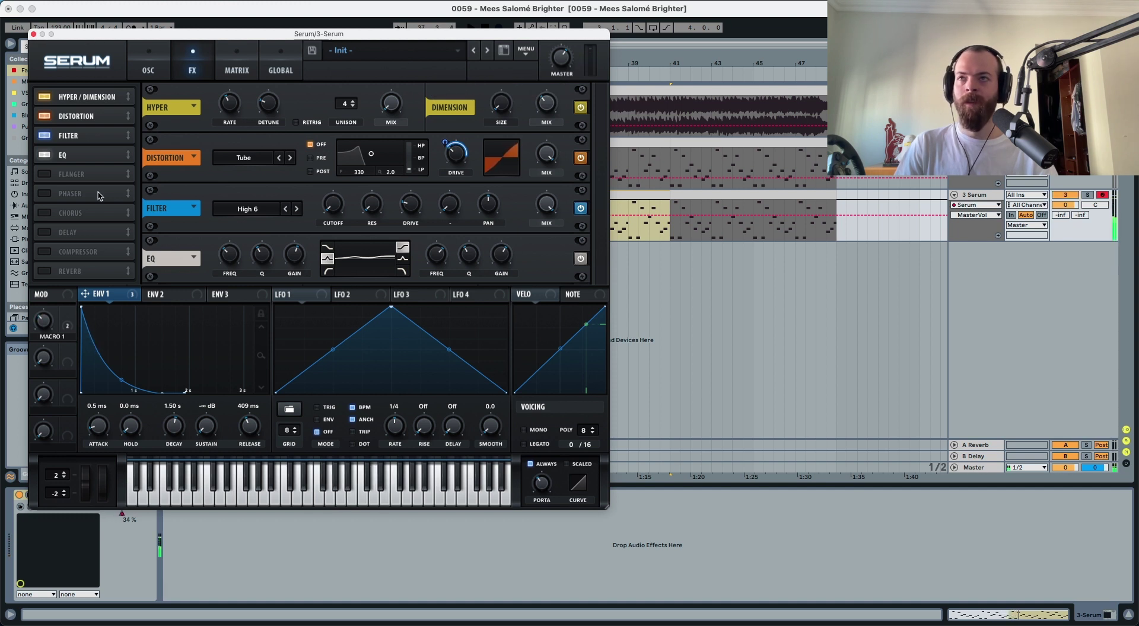
Enable Reverb after the EQ with low cut 38%, decay 3.5 s and mix about 30%, and play the pattern.
click(42, 272)
drag(67, 271, 74, 175)
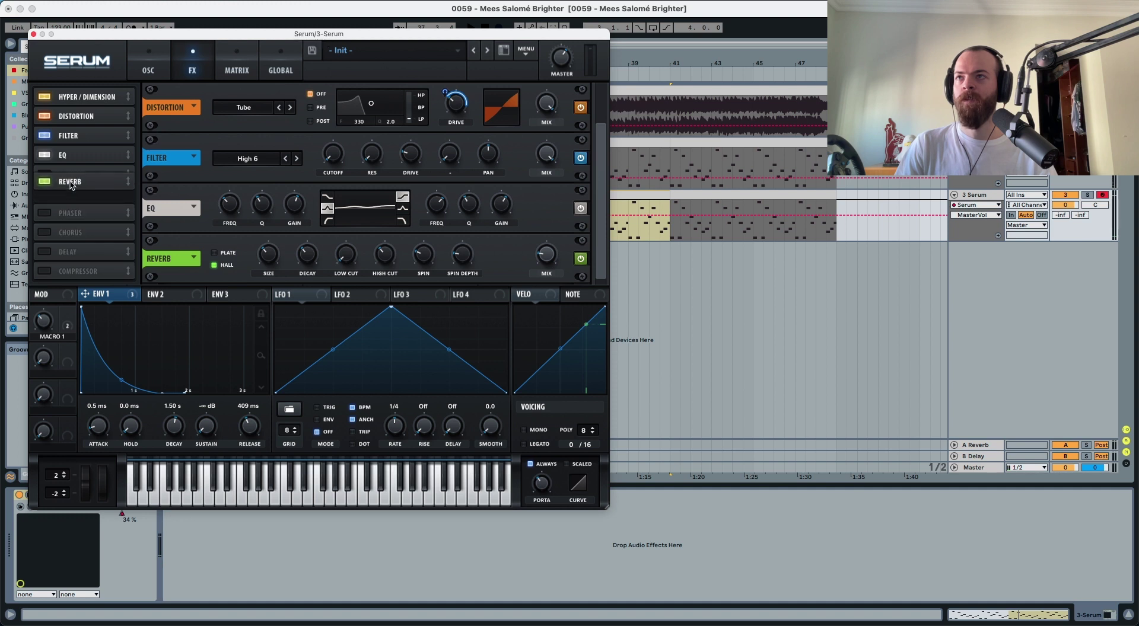
click(339, 260)
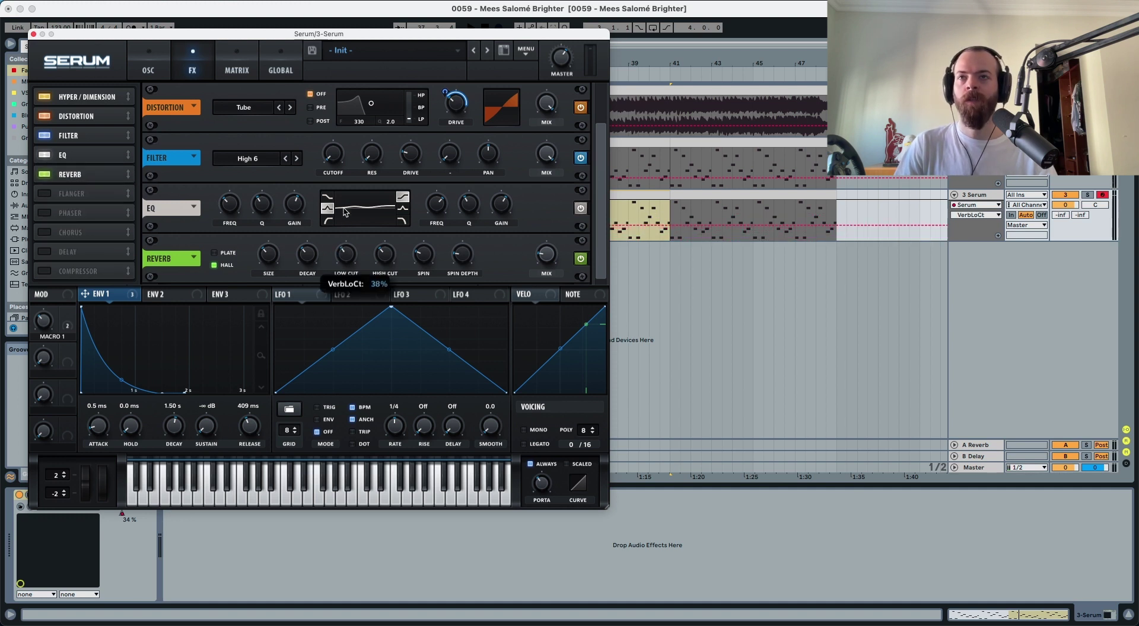
click(306, 256)
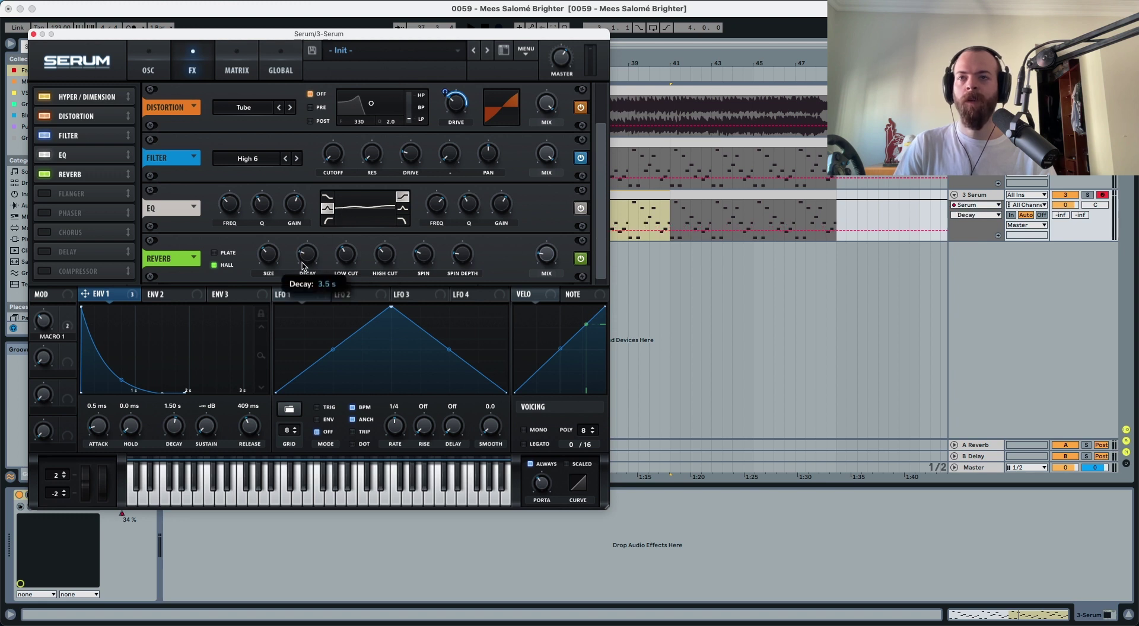
click(543, 254)
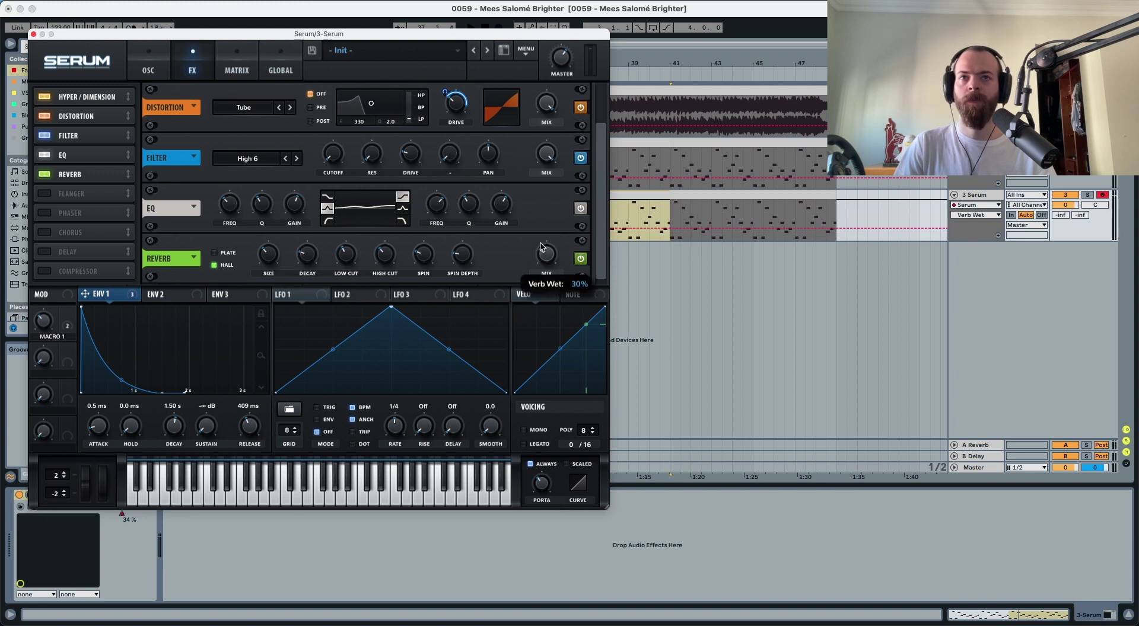
drag(541, 242, 539, 267)
click(541, 257)
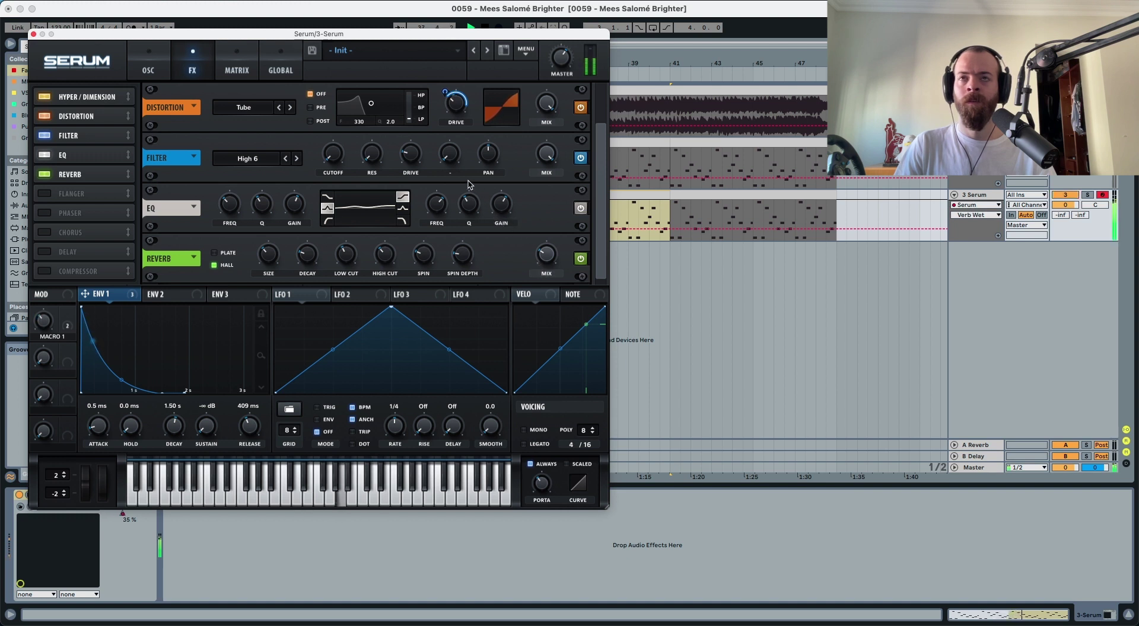
Raise the distortion drive slightly and increase the reverb mix, playing the pattern.
click(455, 107)
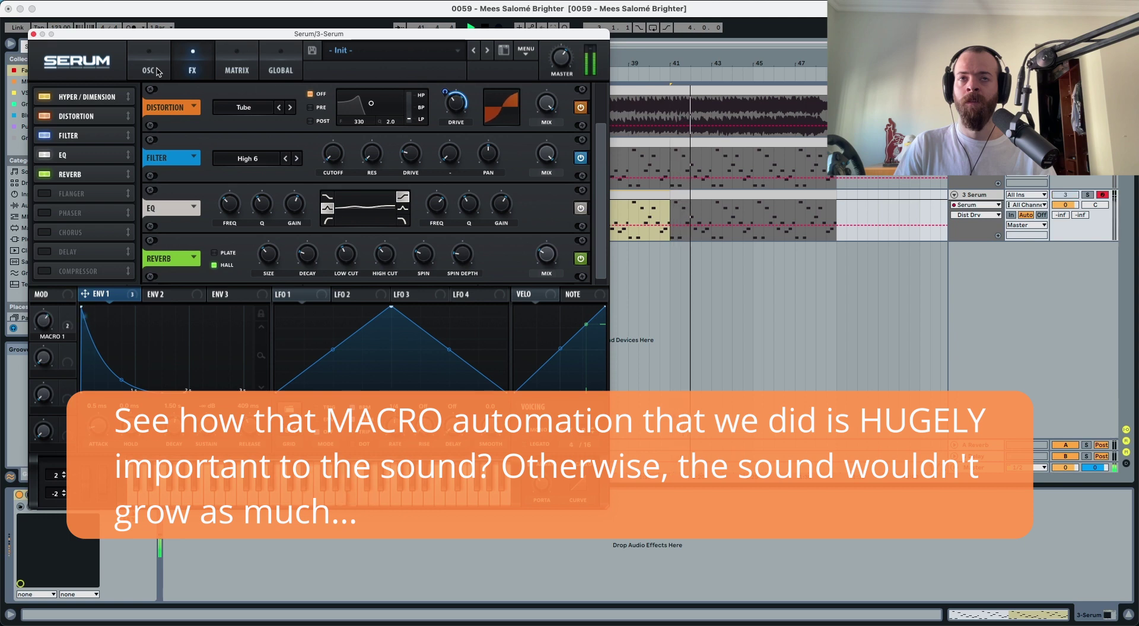
key(space)
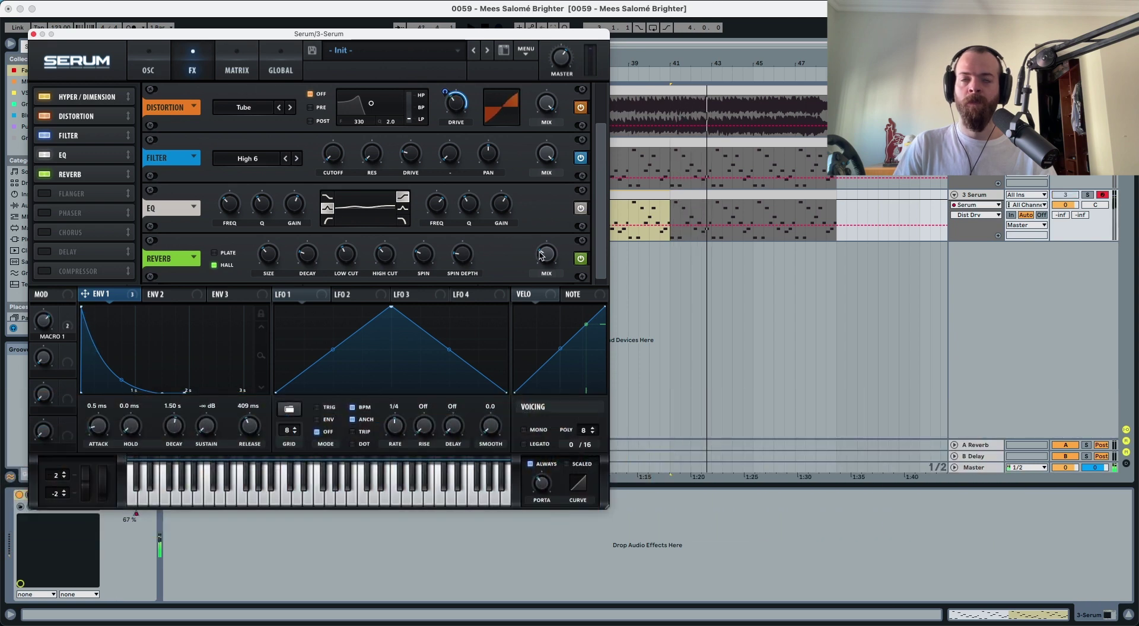
click(542, 249)
key(space)
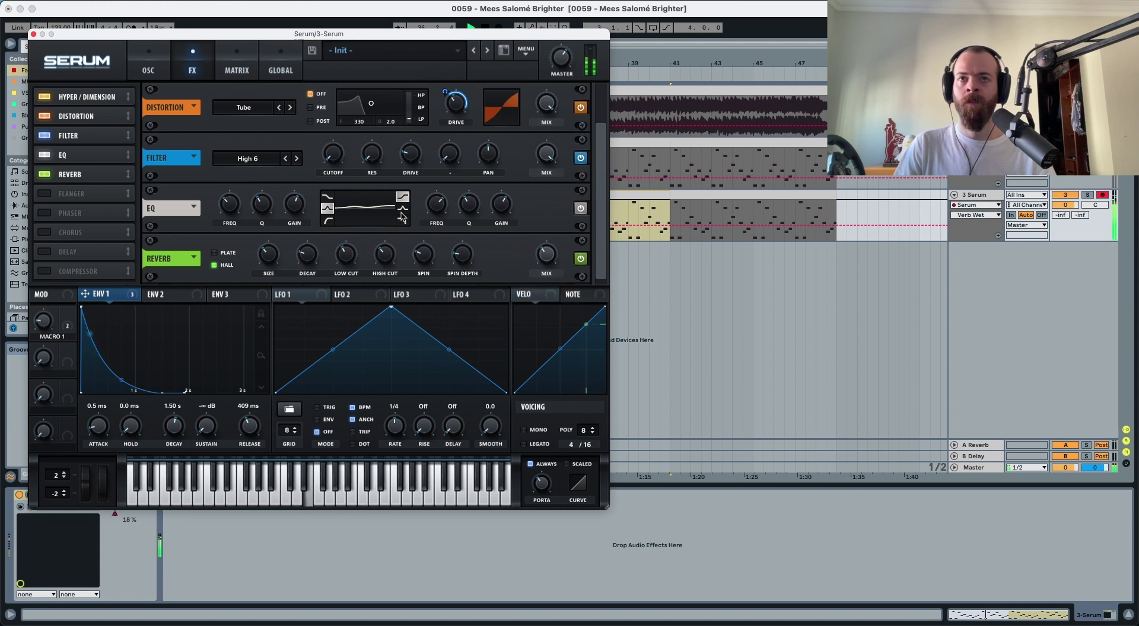
Adjust the master volume and the main filter's cutoff, play the pattern, and return to the effects page.
click(553, 69)
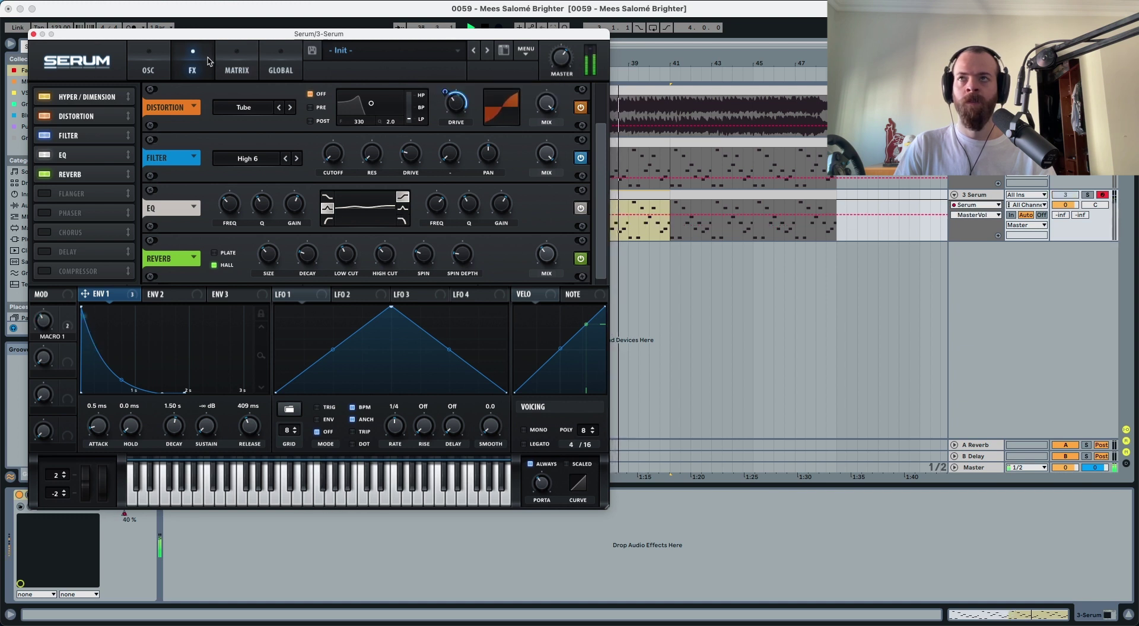
click(149, 67)
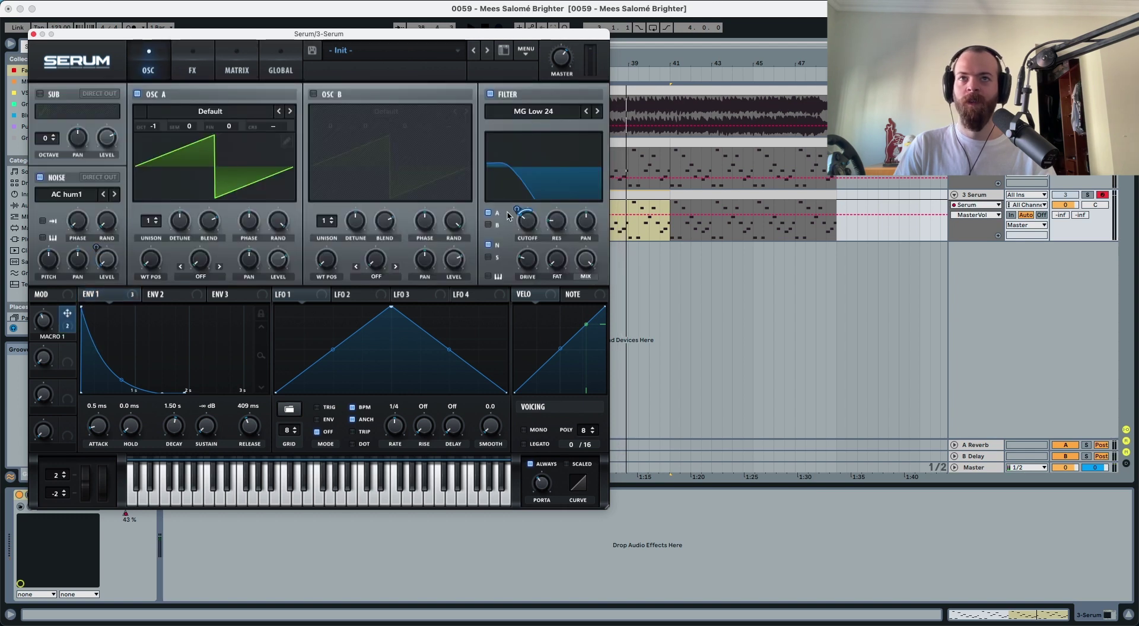
drag(514, 208, 514, 208)
key(space)
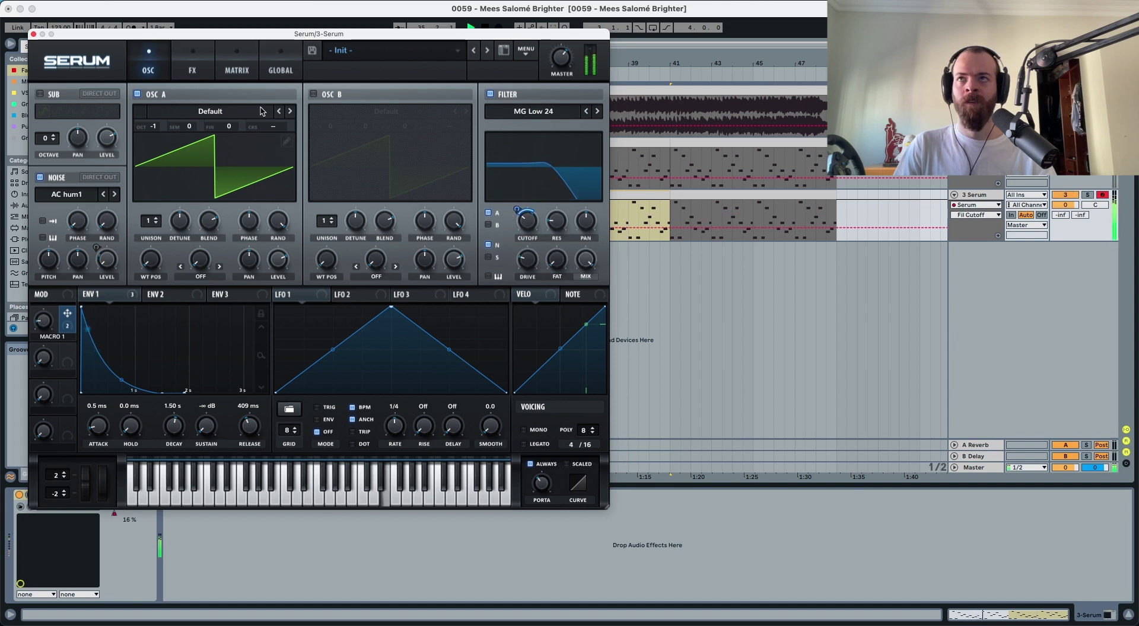
click(193, 66)
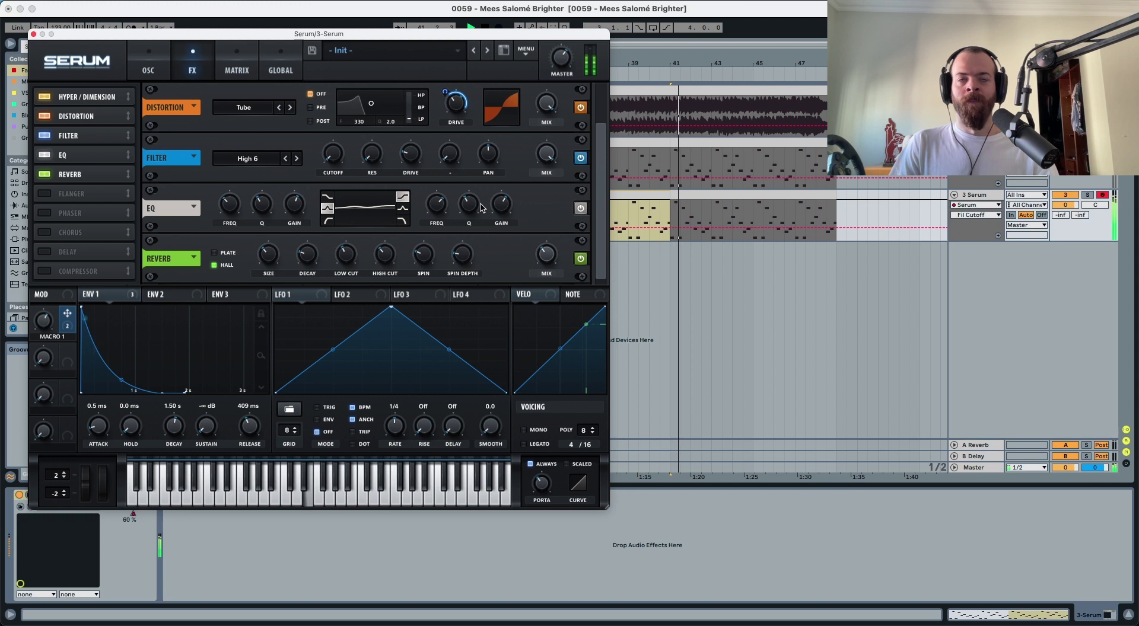
key(space)
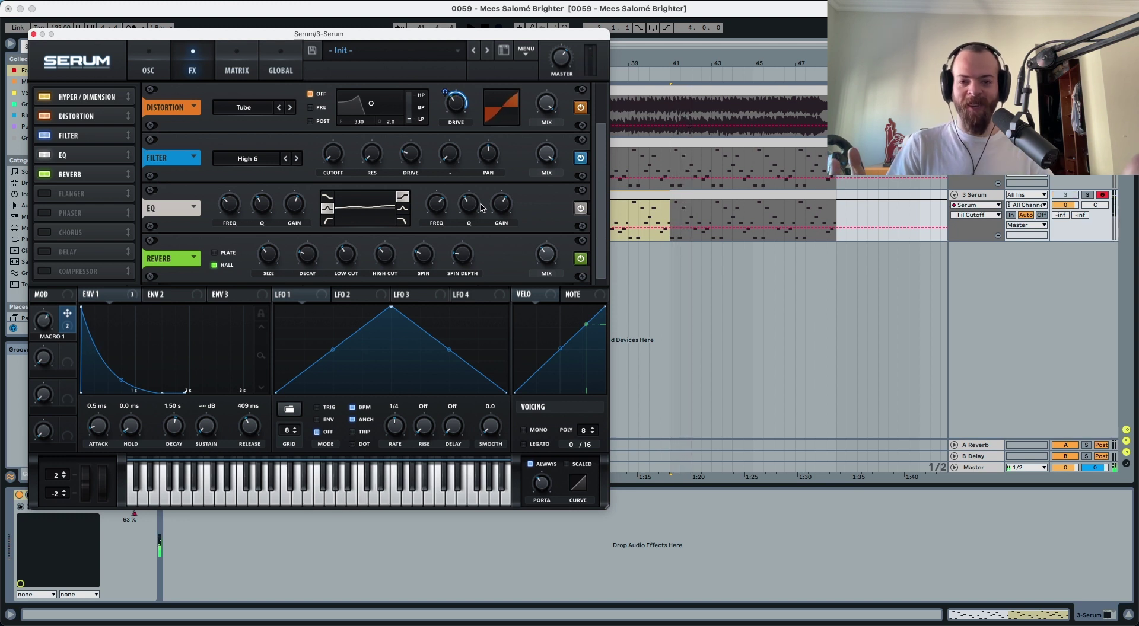